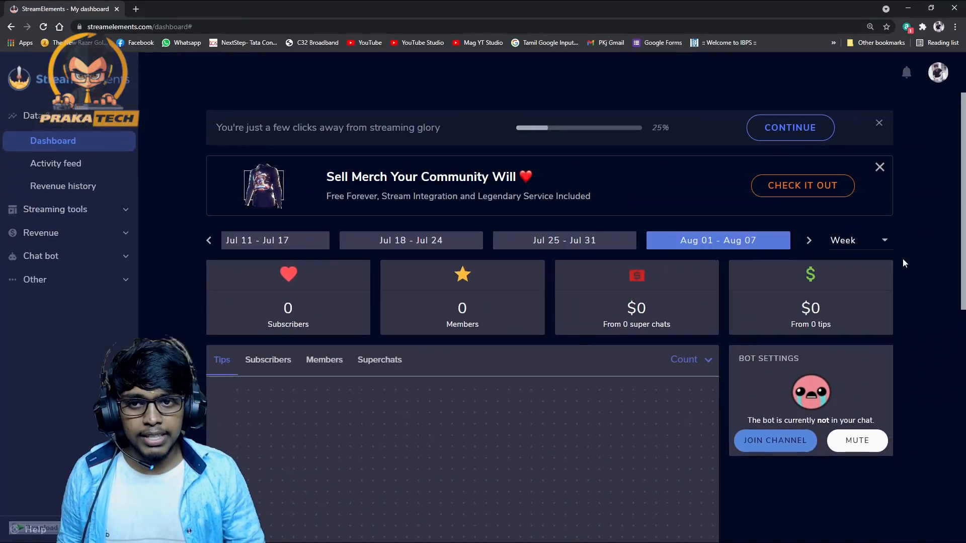
Have the bot join the channel's chat, and open the Community settings of YouTube Studio in a new browser tab
click(793, 449)
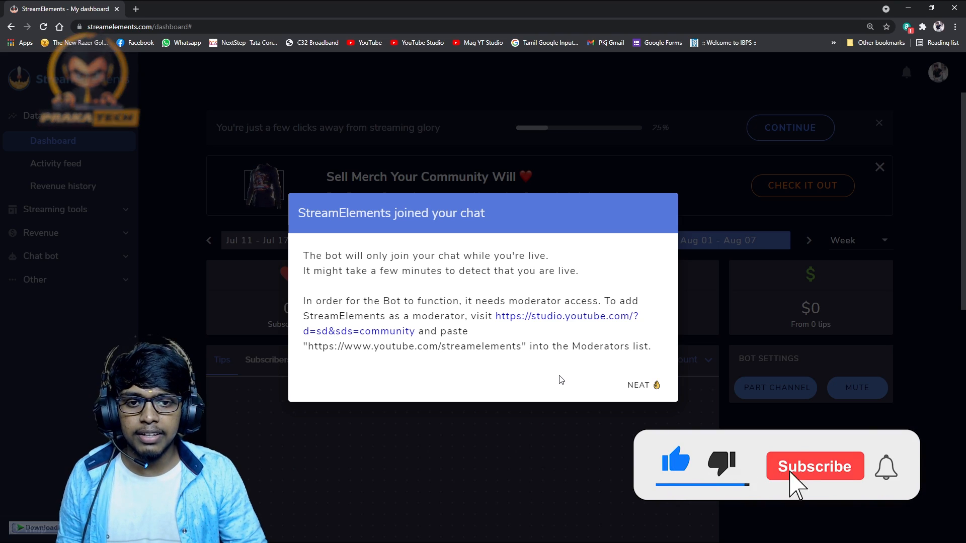
click(136, 9)
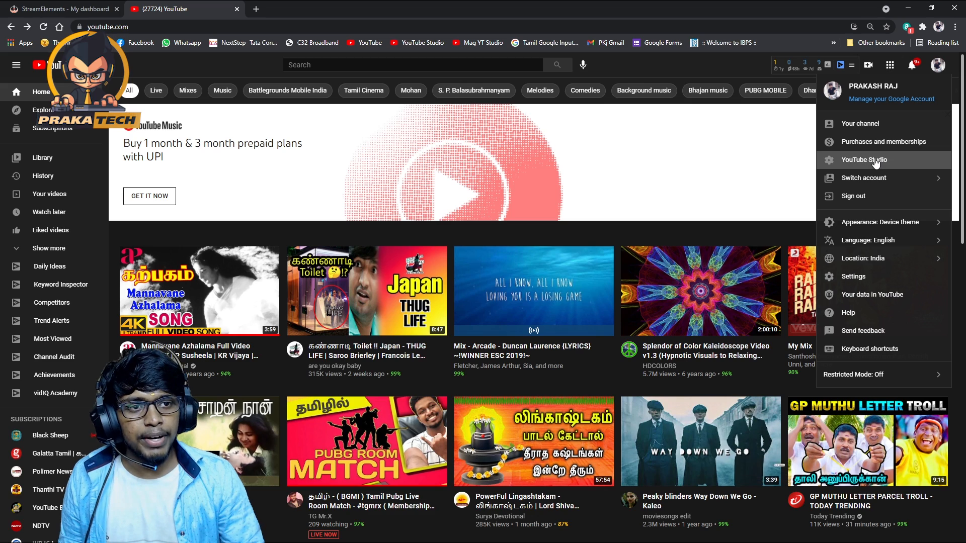
click(877, 161)
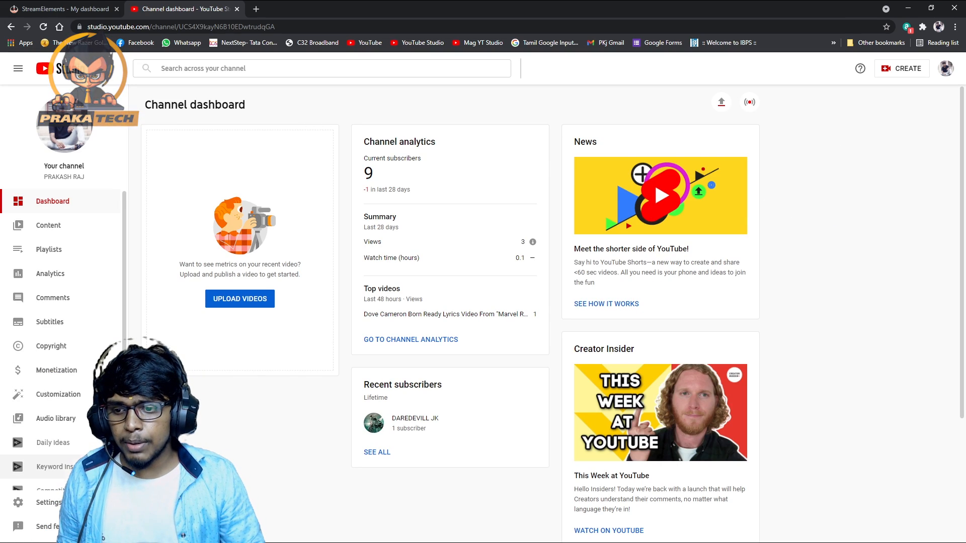
click(47, 503)
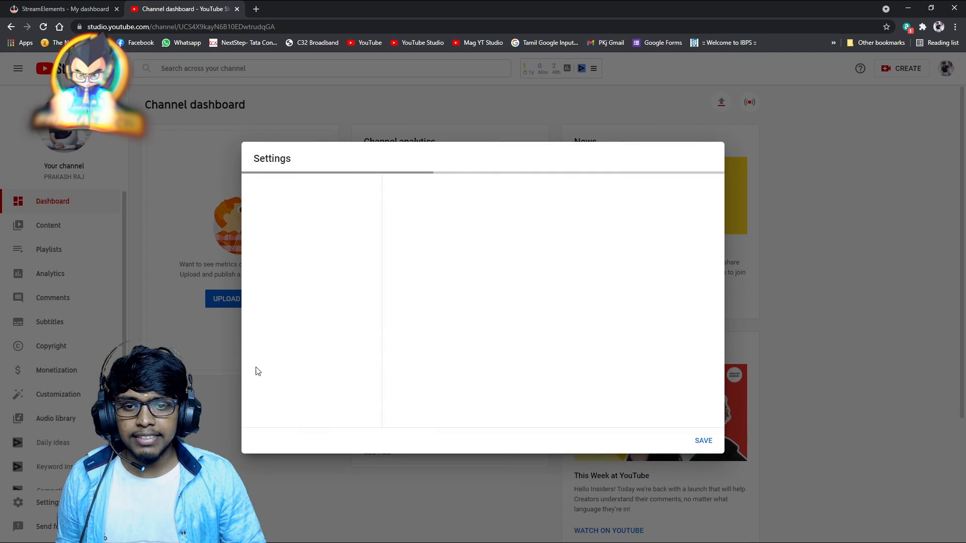
click(288, 289)
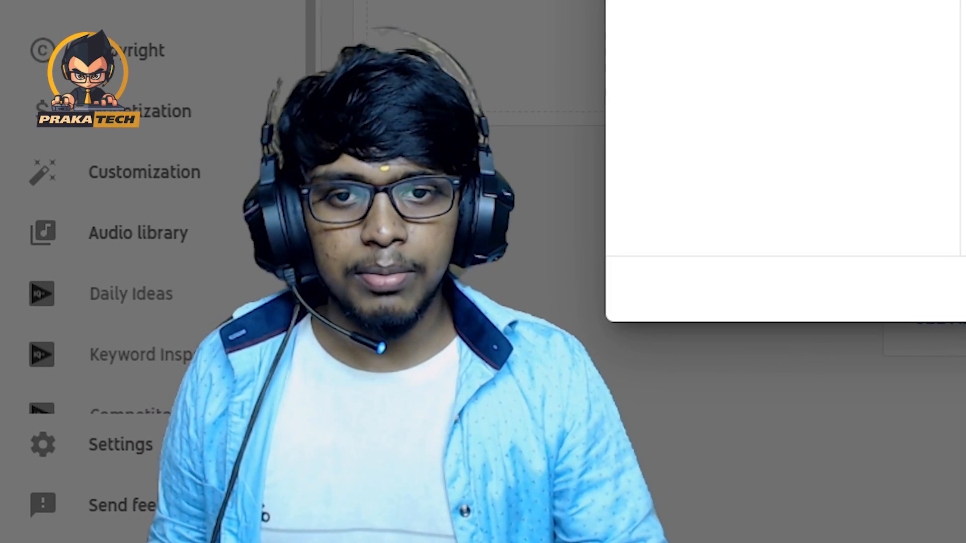
click(703, 67)
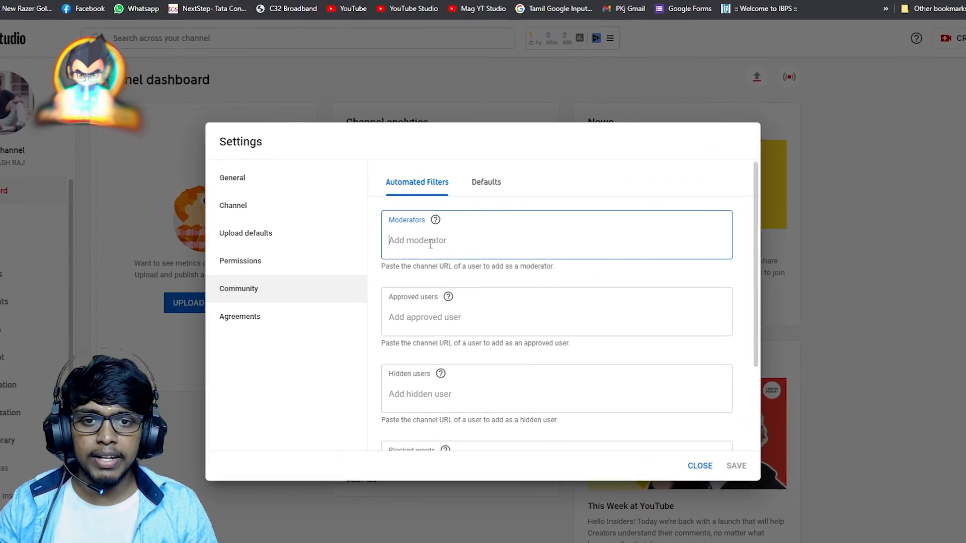
text(https://studio.youtube.com/?d=sd&sds=community)
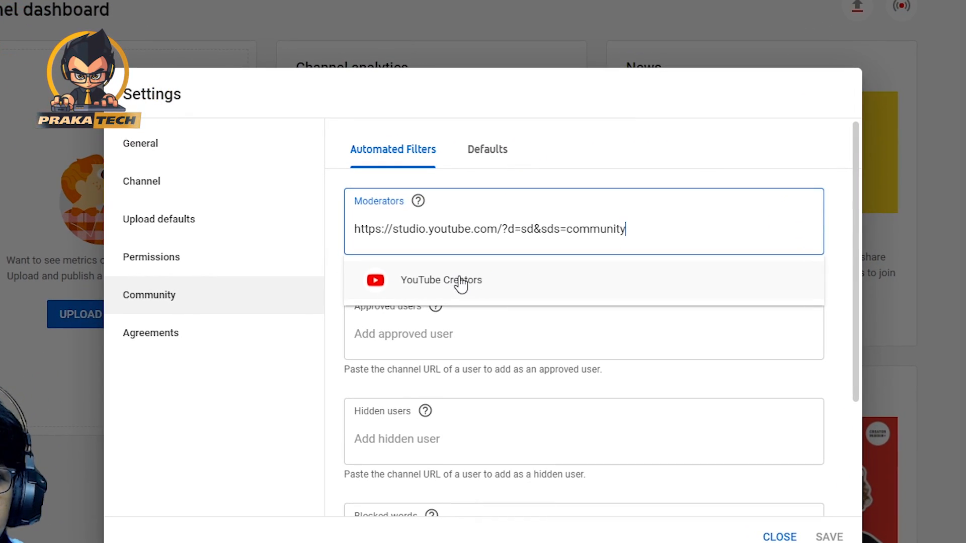
click(461, 285)
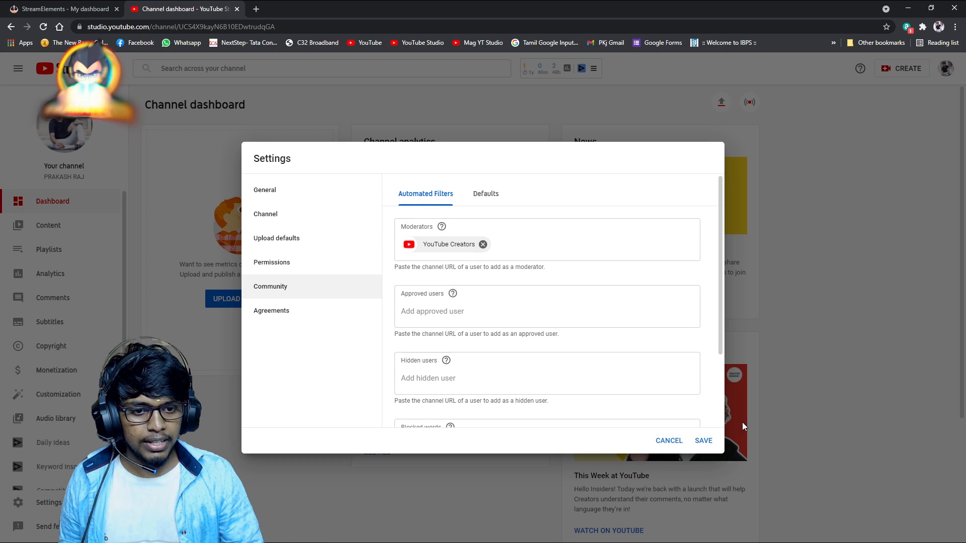
click(705, 441)
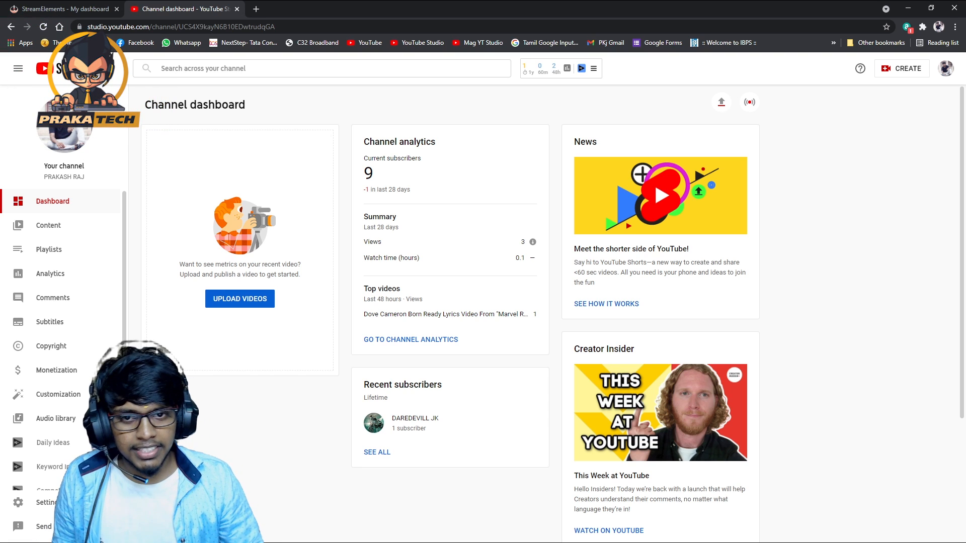
Return to StreamElements, dismiss the bot's joining notice and open the chat commands of the chat bot
click(15, 9)
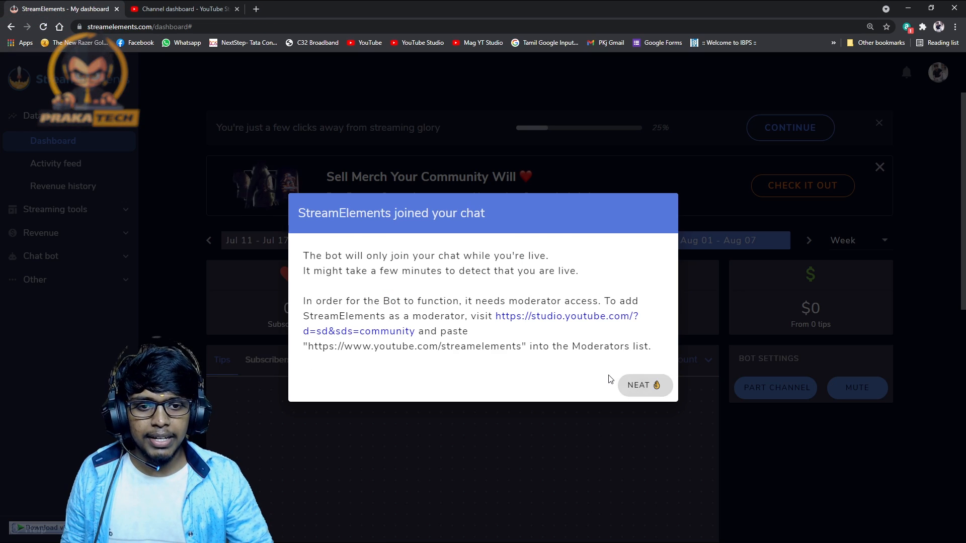
click(649, 386)
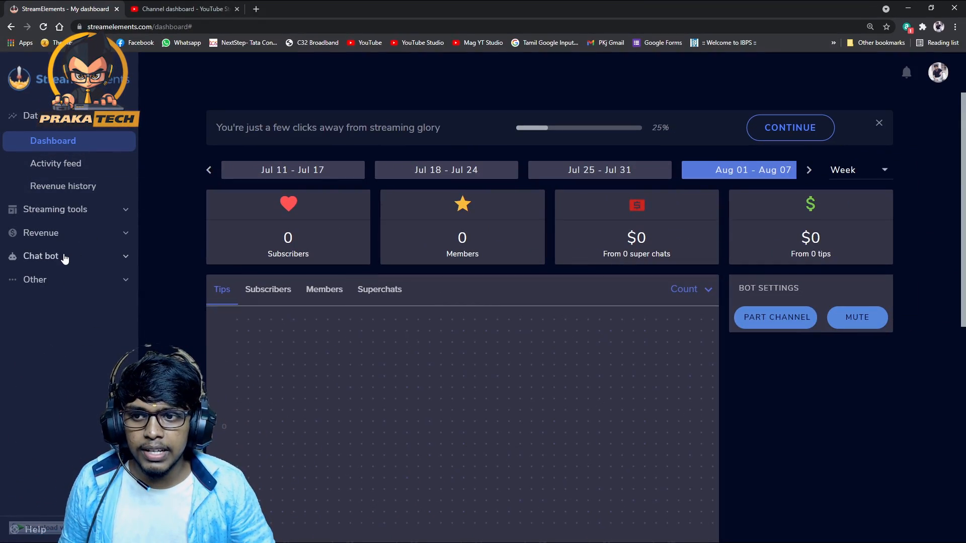
click(64, 258)
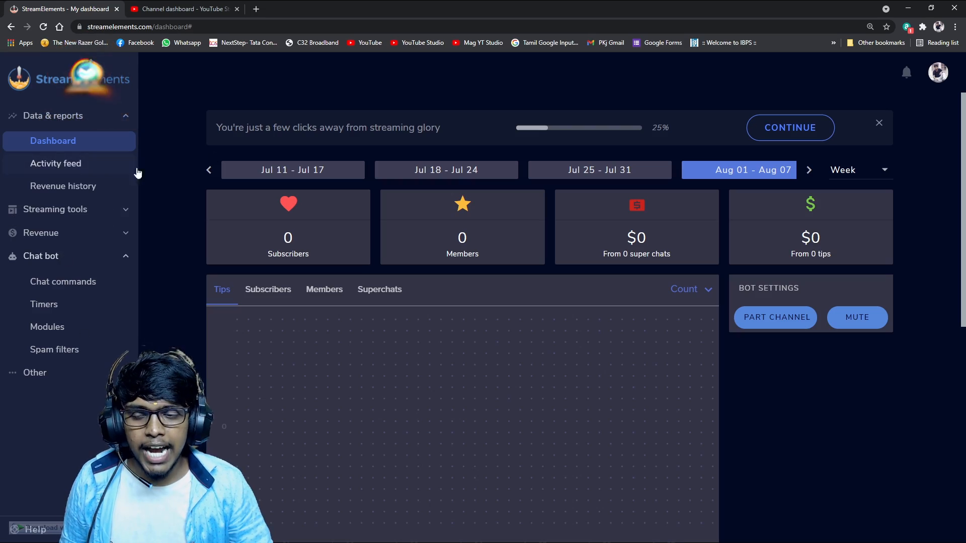
click(70, 293)
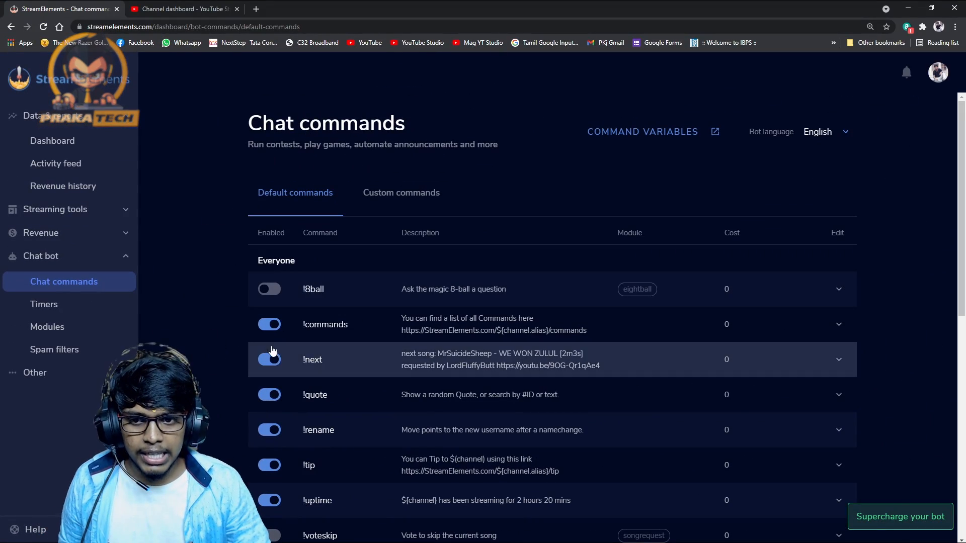
Look through the default chat commands and their enabled switches, from the Everyone group down to the Super moderator group
click(271, 326)
click(272, 360)
click(272, 395)
click(273, 432)
click(272, 466)
scroll(271, 452, down, 2)
click(268, 400)
click(269, 471)
scroll(339, 397, up, 4)
click(271, 433)
click(273, 477)
scroll(271, 453, down, 6)
click(270, 173)
click(272, 204)
click(271, 241)
click(270, 277)
click(269, 312)
click(270, 346)
click(270, 381)
click(305, 389)
scroll(306, 390, down, 5)
drag(263, 414, 307, 411)
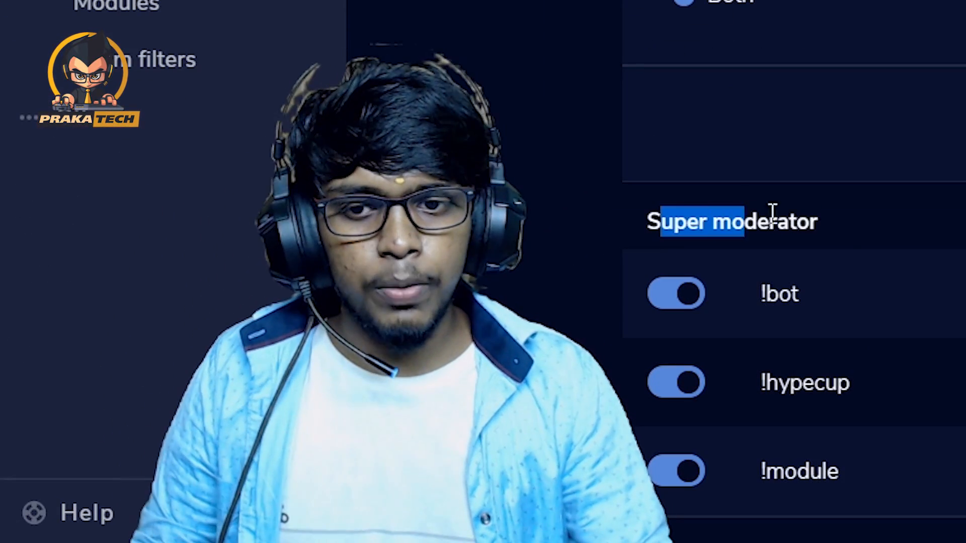
drag(772, 213, 927, 222)
click(927, 222)
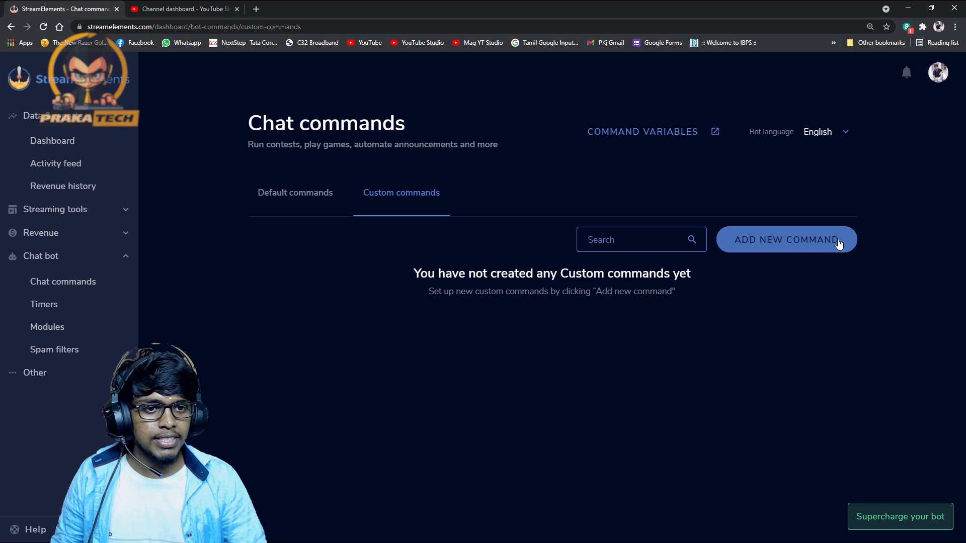
click(838, 244)
scroll(370, 242, down, 1)
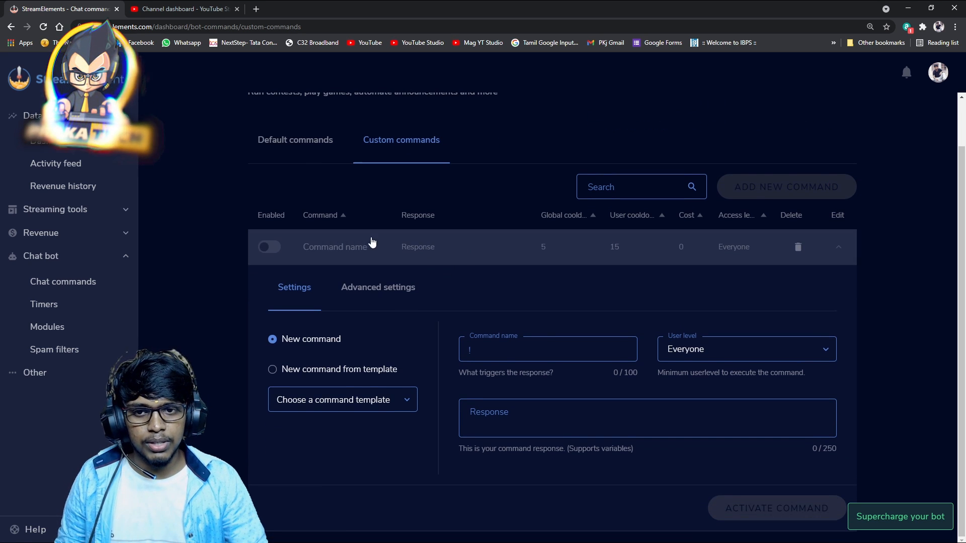
click(520, 352)
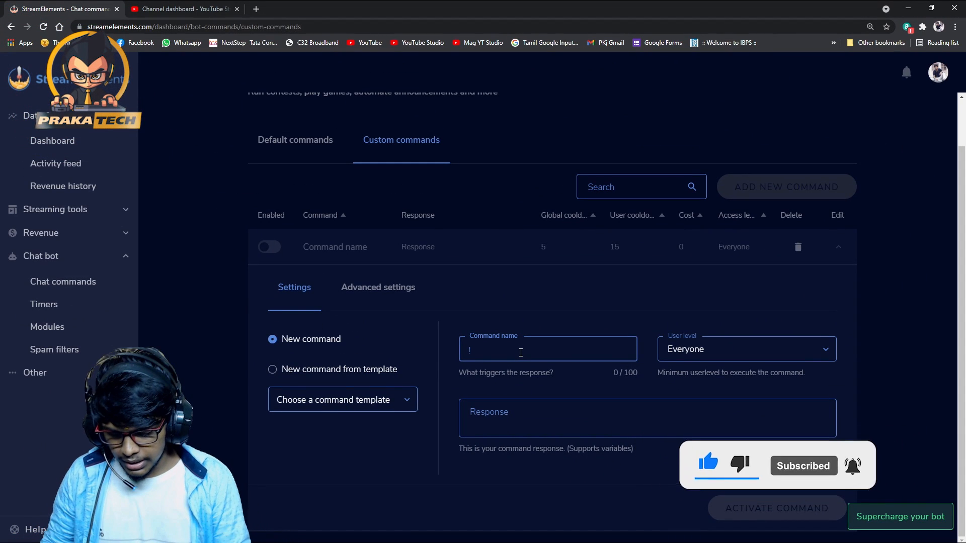
text(discord)
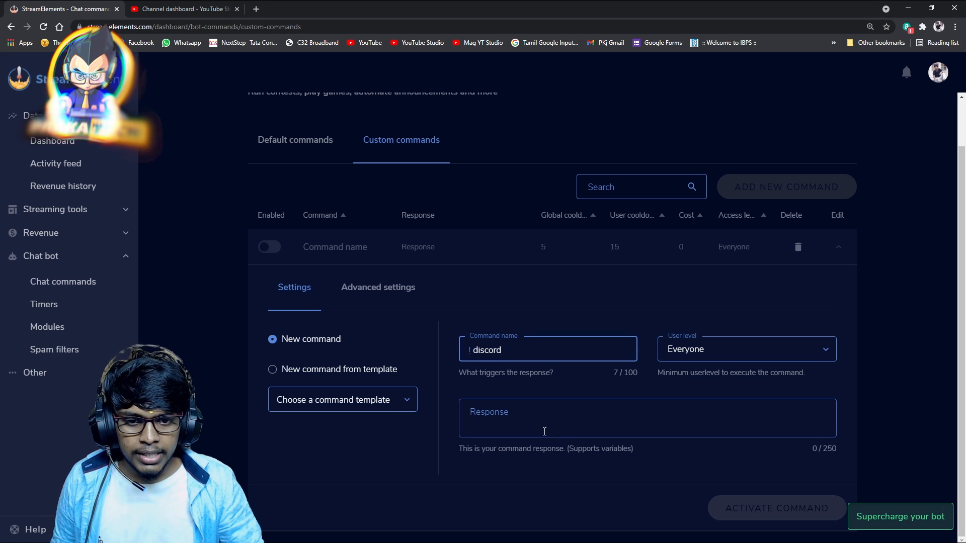
click(538, 417)
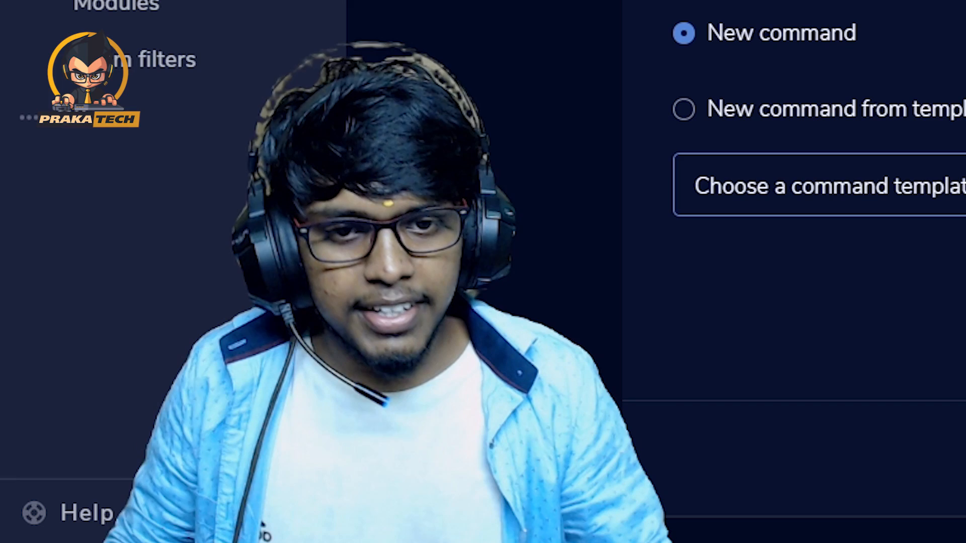
text(He)
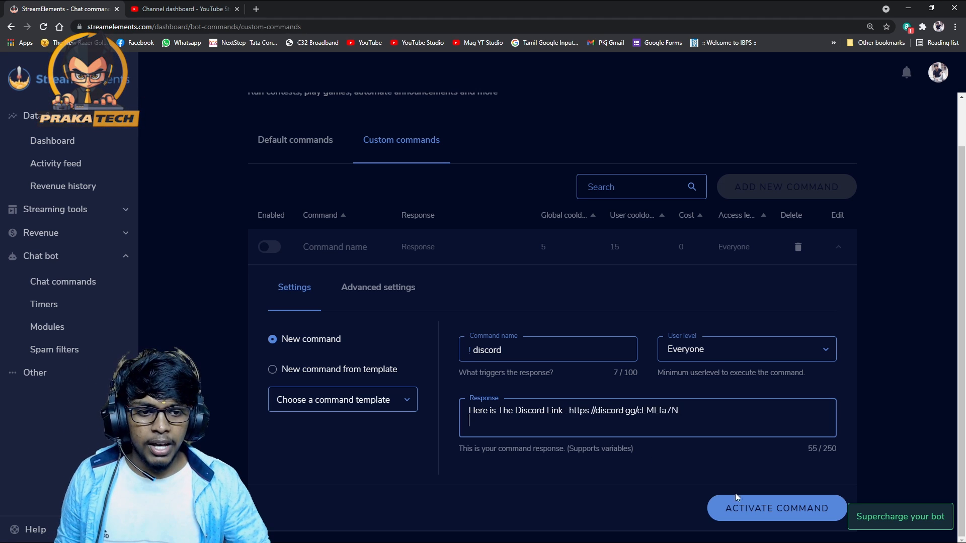
click(767, 507)
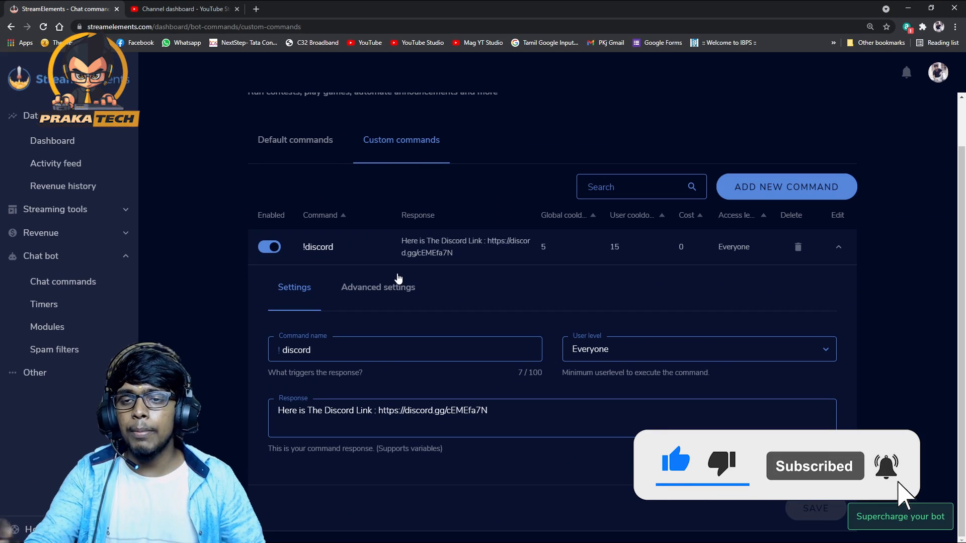
In the discord command's advanced settings, enable the command only when the stream is offline
click(367, 290)
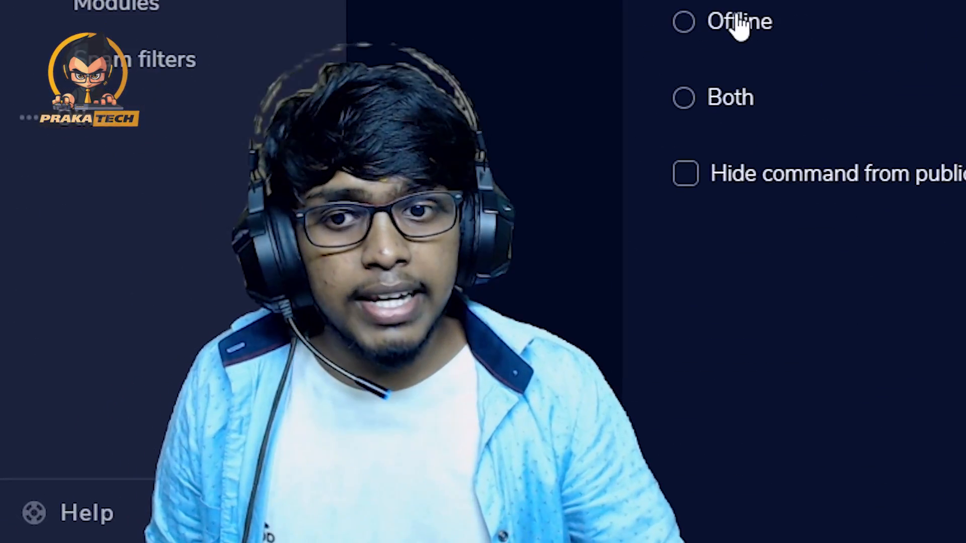
click(293, 335)
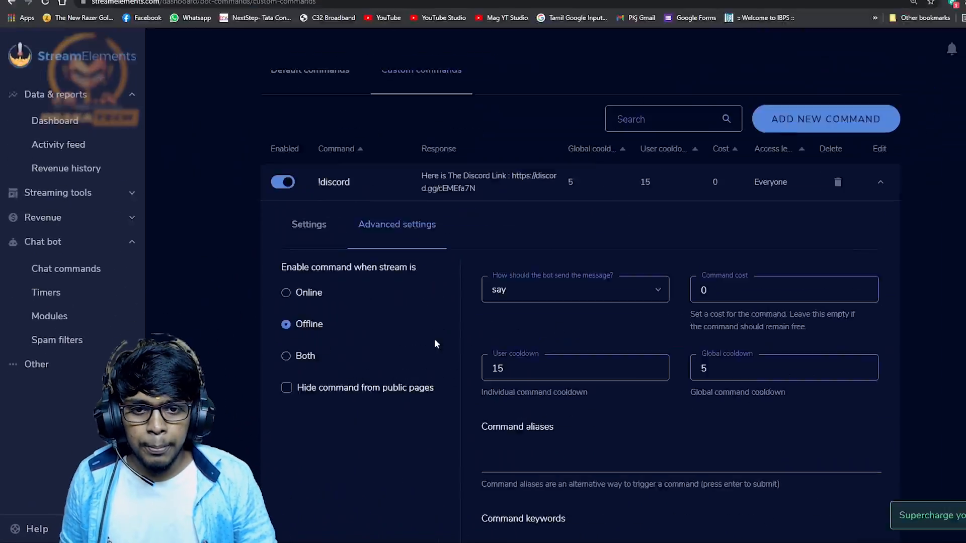
Try a user cooldown of 60 for the discord command
click(511, 377)
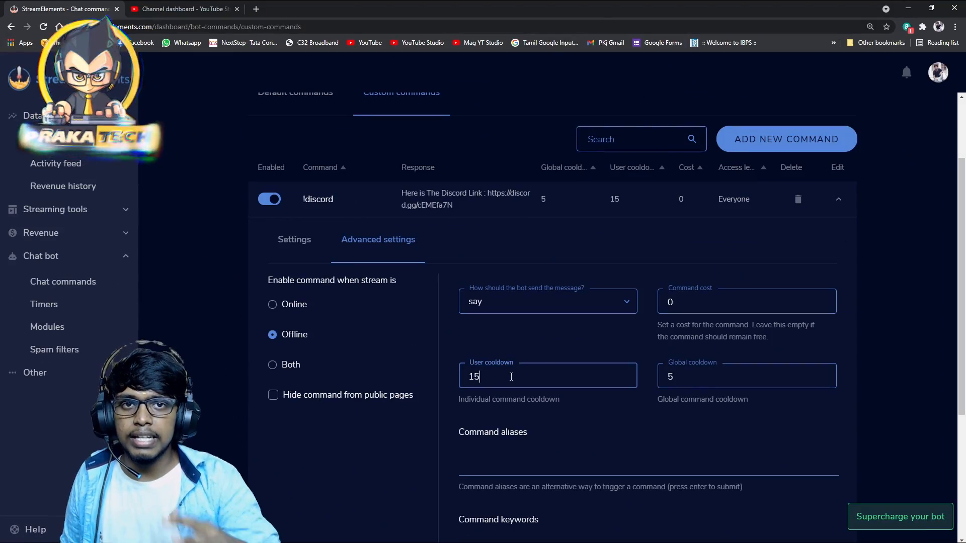
key(ctrl+a)
key(BackSpace)
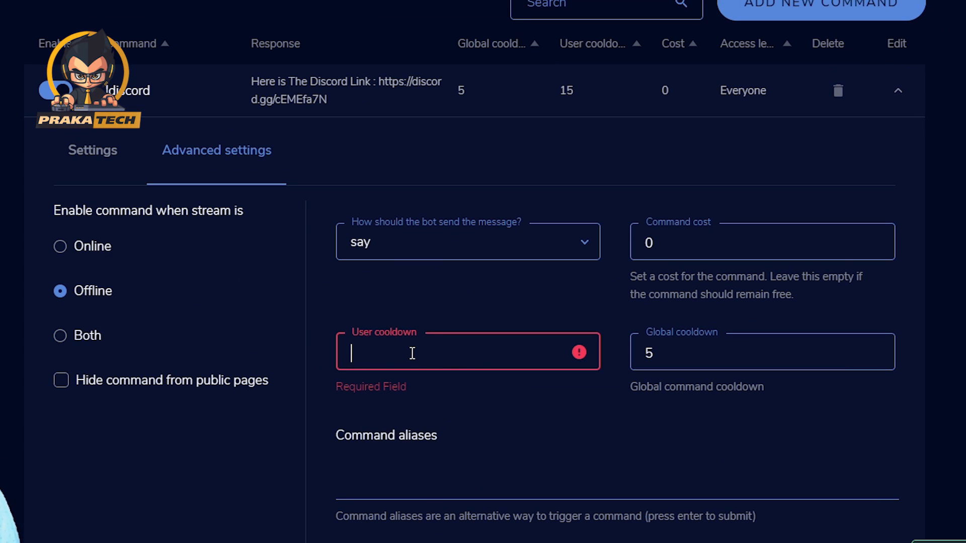
text(60)
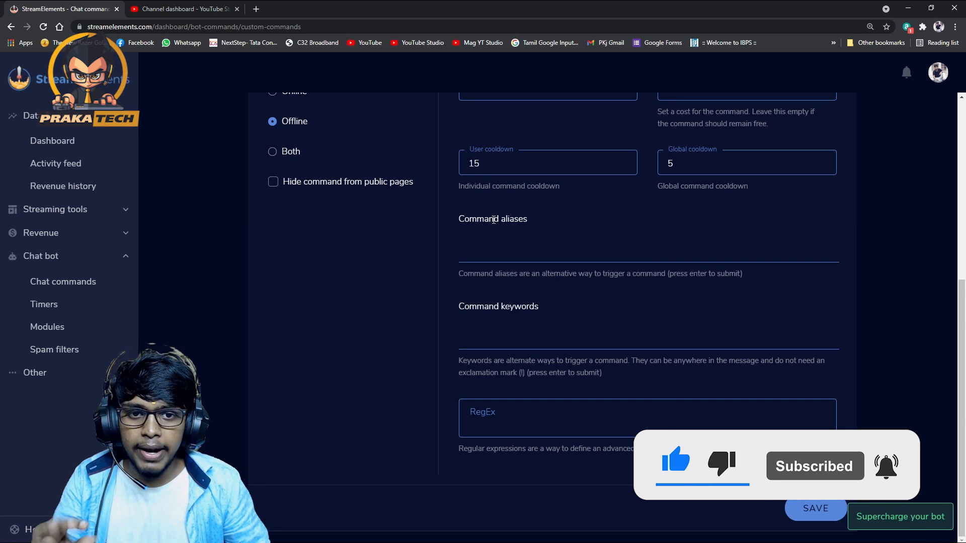
Add "discord" as a command alias for the custom command
click(505, 255)
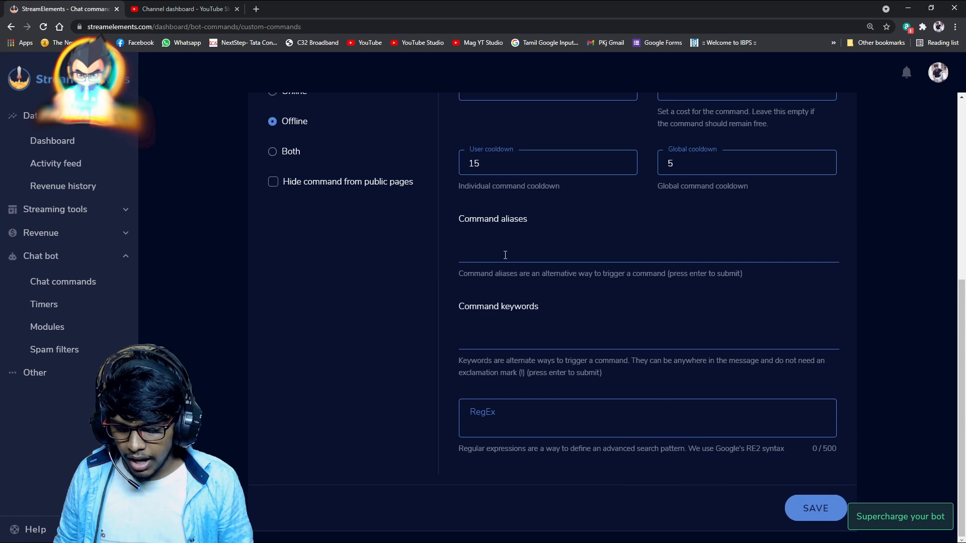
text(disc)
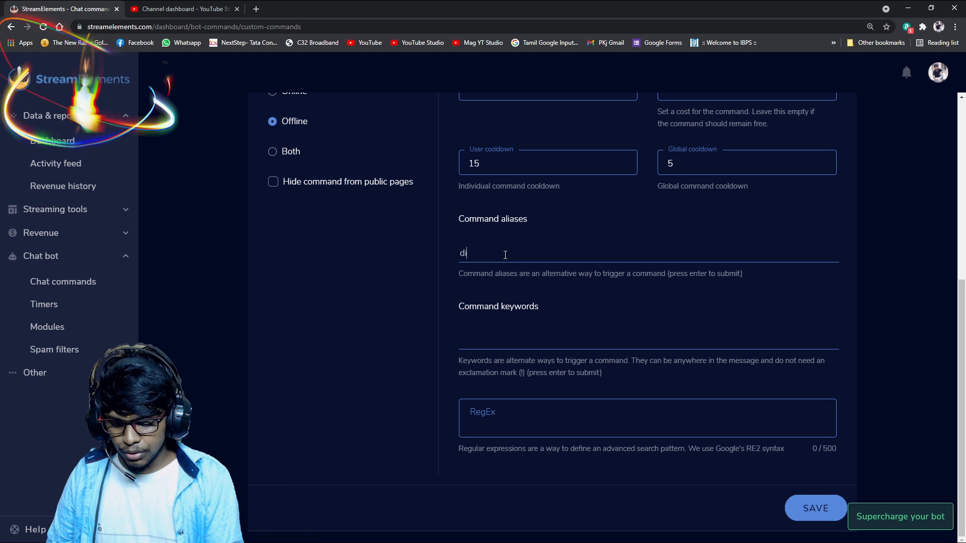
text(ord)
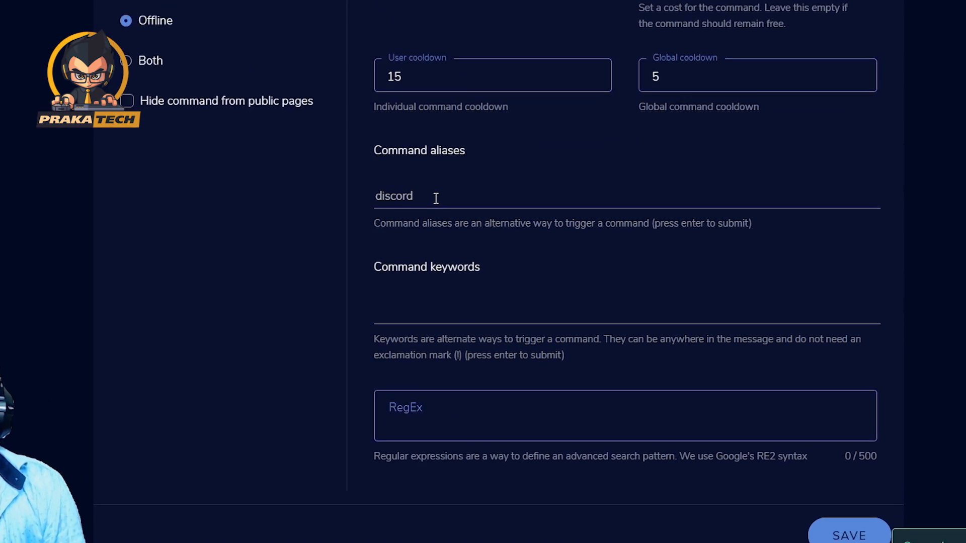
key(Return)
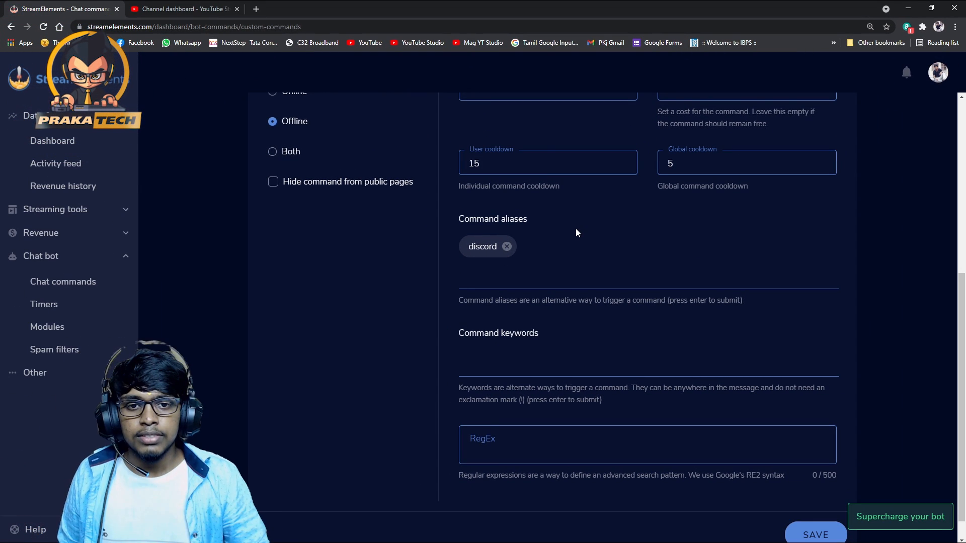
Add "discord" as a command keyword and save the custom command's advanced settings
scroll(709, 325, down, 1)
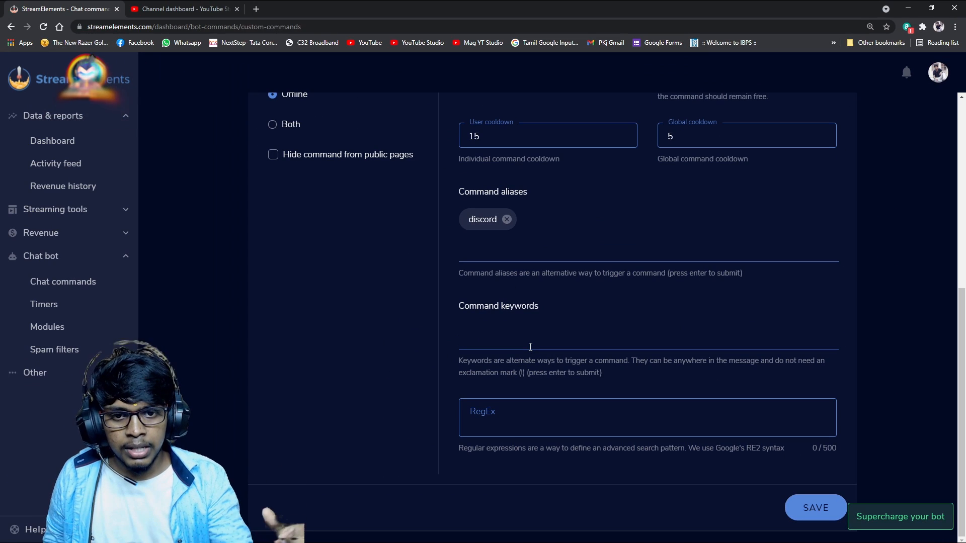
click(530, 347)
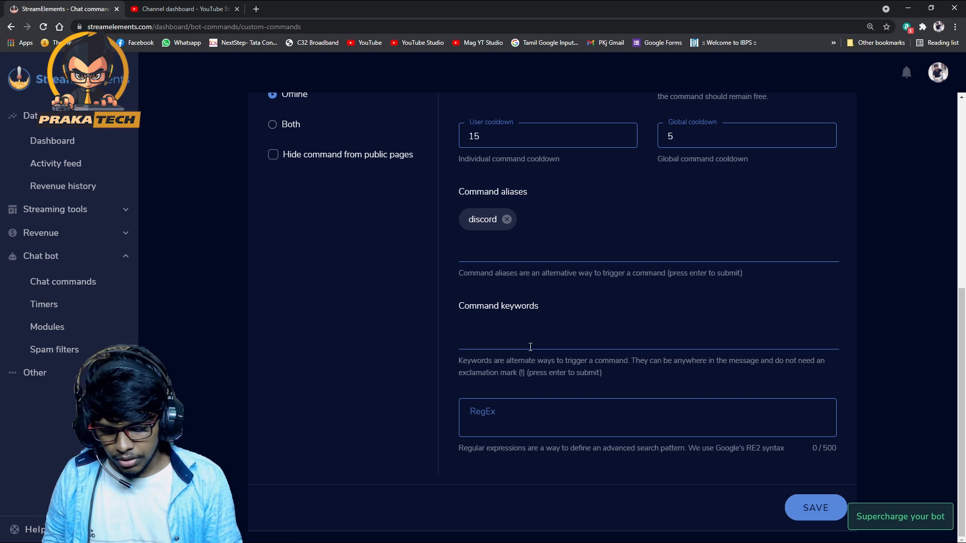
text(discord)
key(Return)
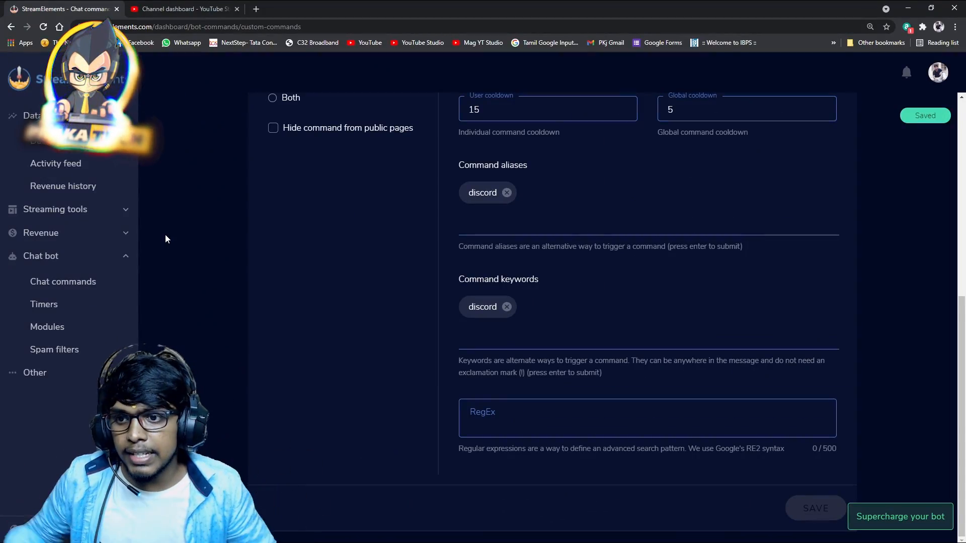
Add a new bot timer and name it "Like Intimate"
click(45, 304)
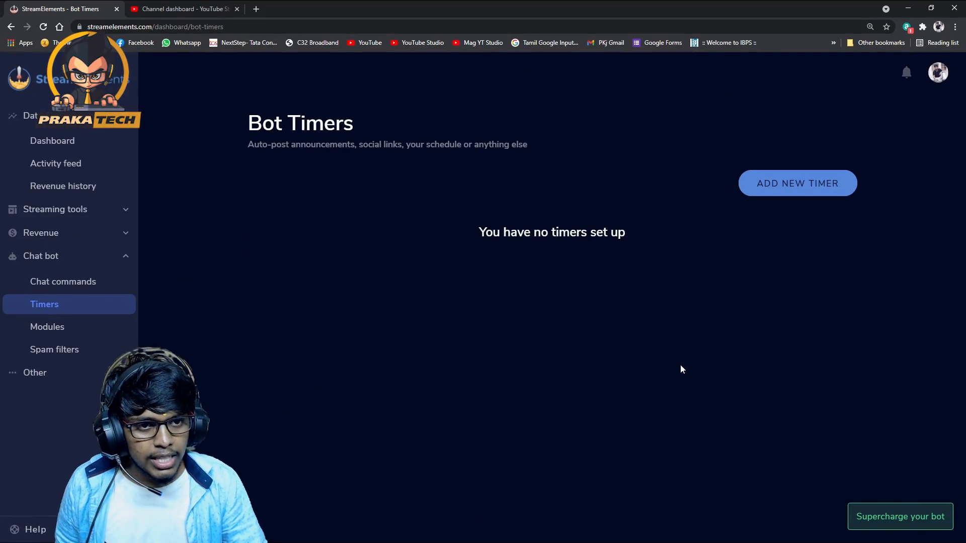
click(808, 188)
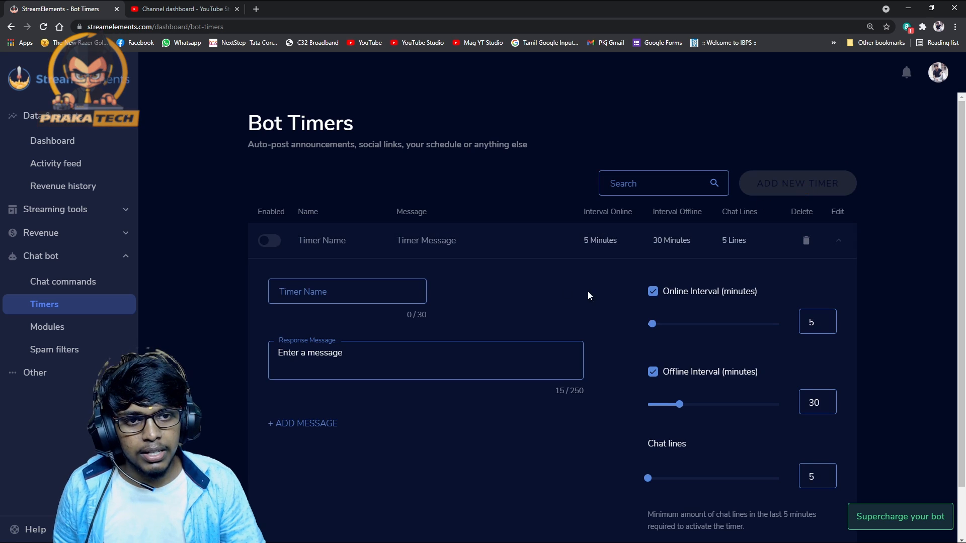
click(357, 285)
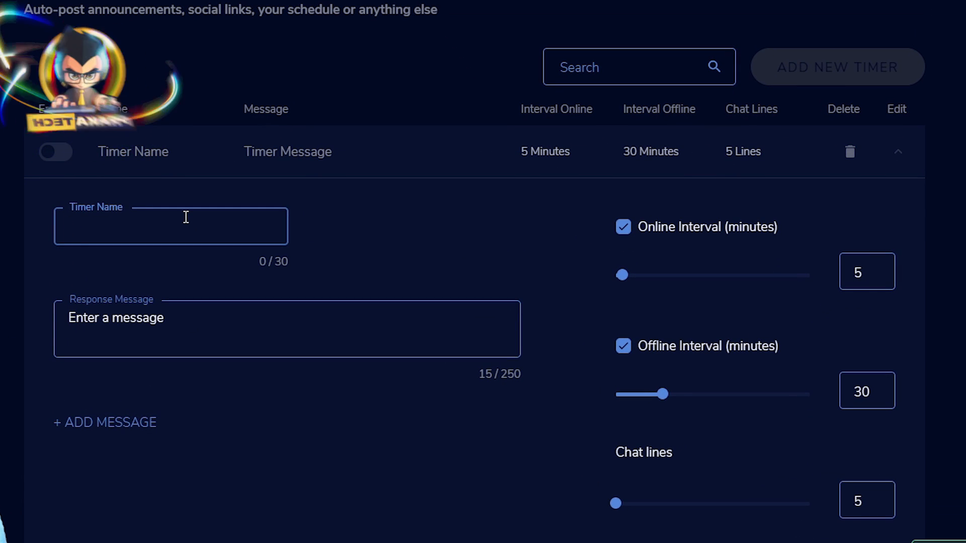
text(Like Intimn)
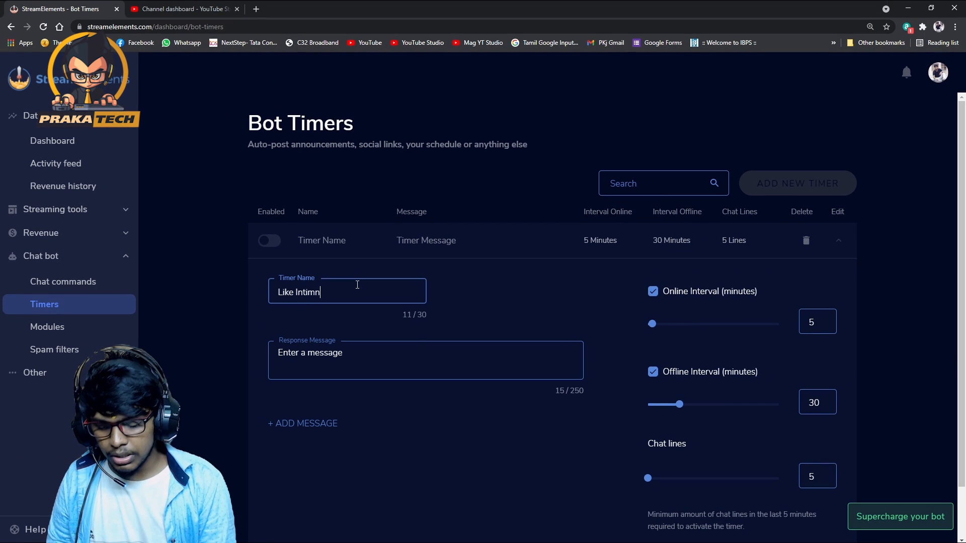
key(BackSpace)
text(ate)
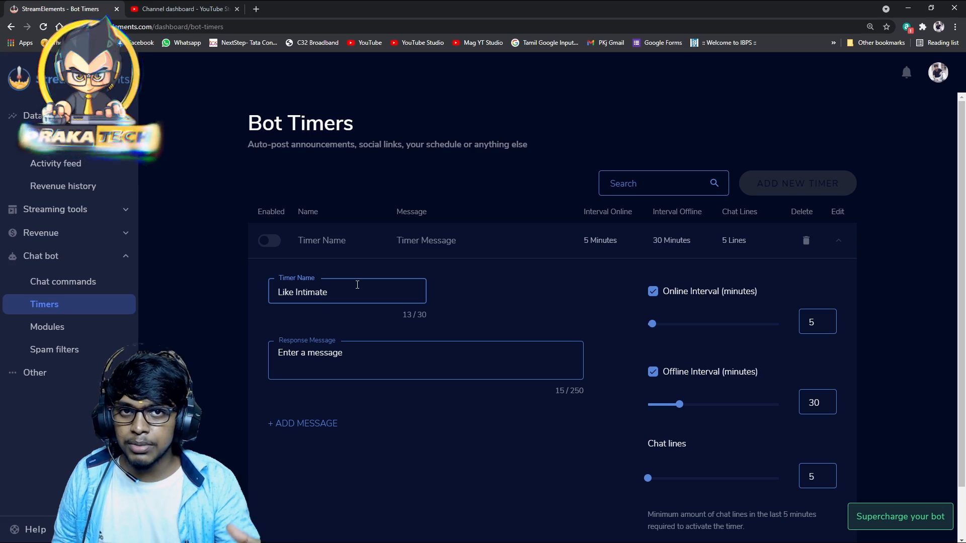
Set the timer's response message to "Like Share Uh Subscribe !" and its online interval to 6 minutes
click(334, 352)
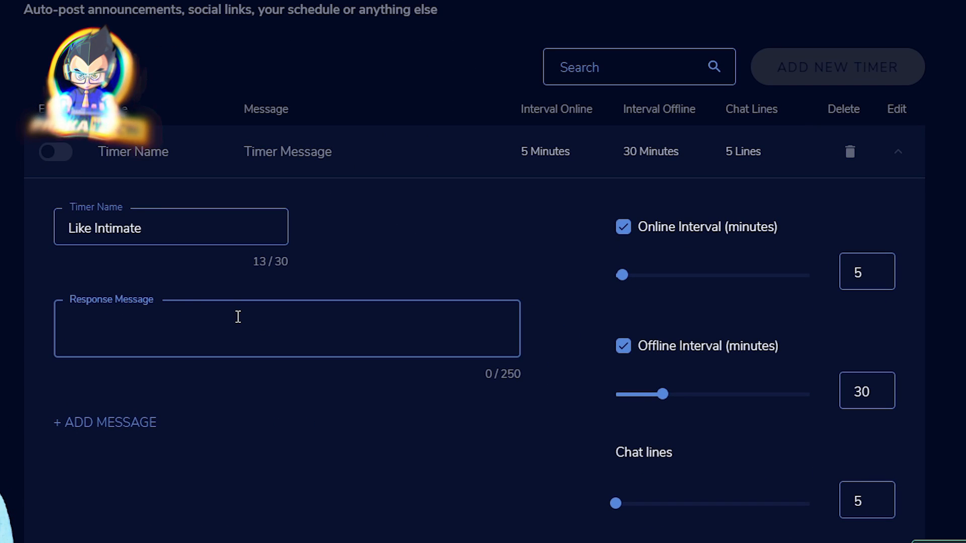
text(Like Share Uh Subscribe !)
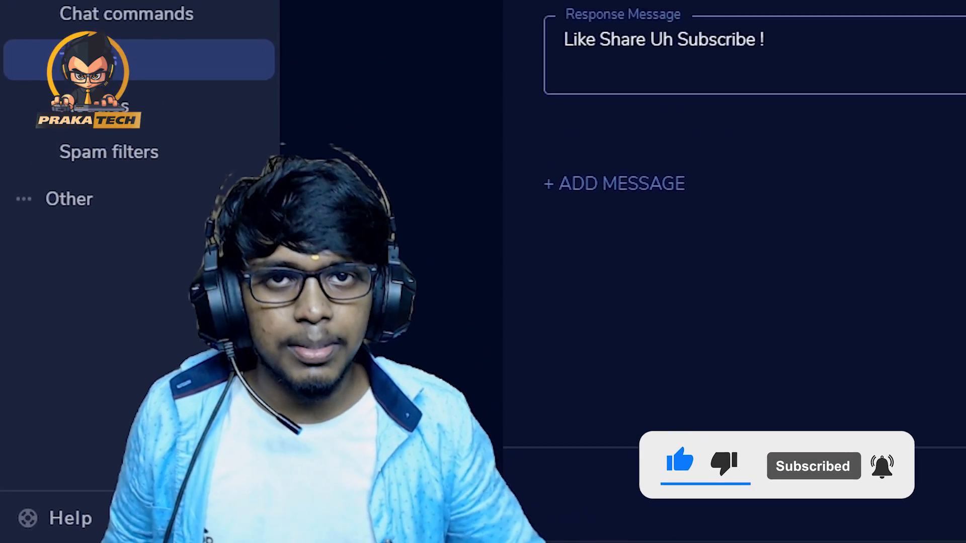
click(826, 262)
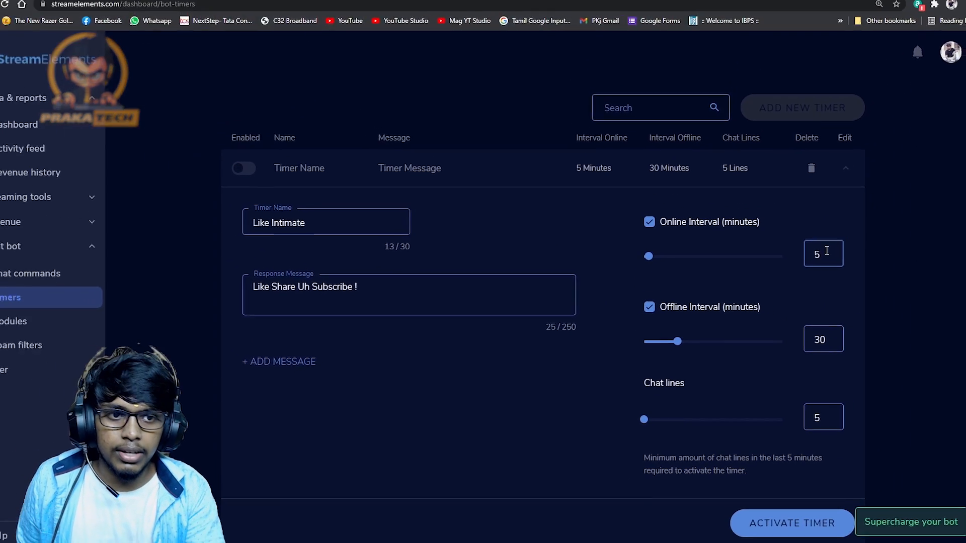
key(BackSpace)
text(5)
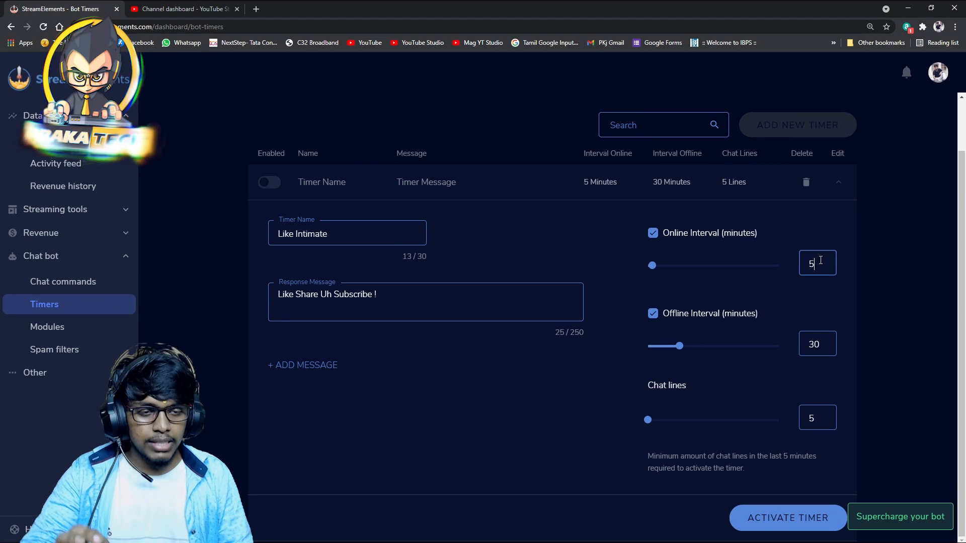
key(BackSpace)
text(6)
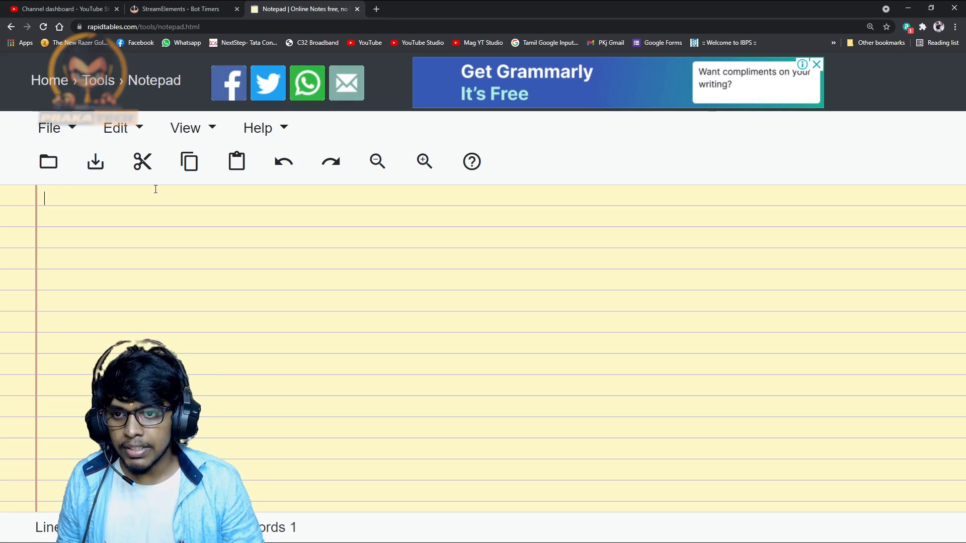
In the online notepad, write "Like Share Uh Subscribe !" followed by the numbers 1 to 5 on separate lines
text(Like Share Uh Subscribe !)
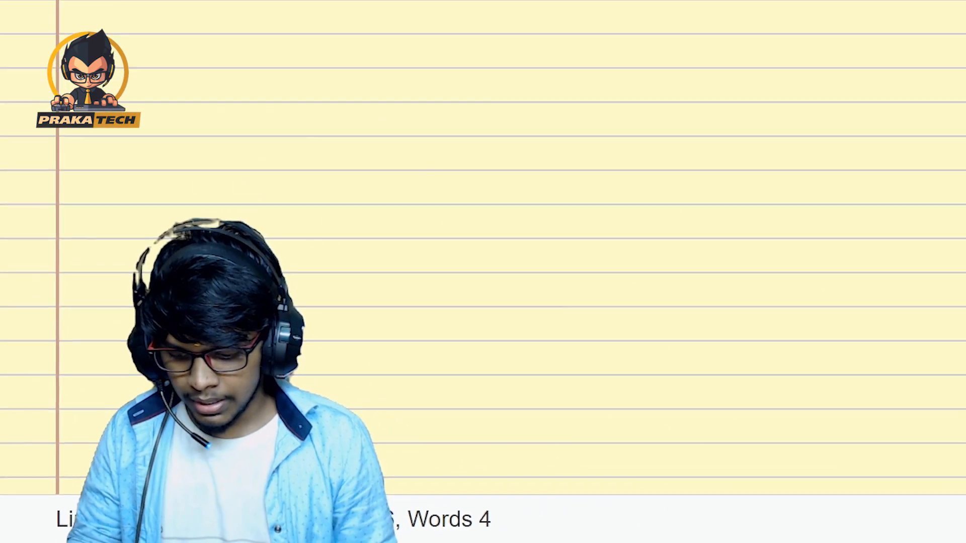
key(Return)
text(1)
key(Return)
text(2 )
text(3 )
text(4)
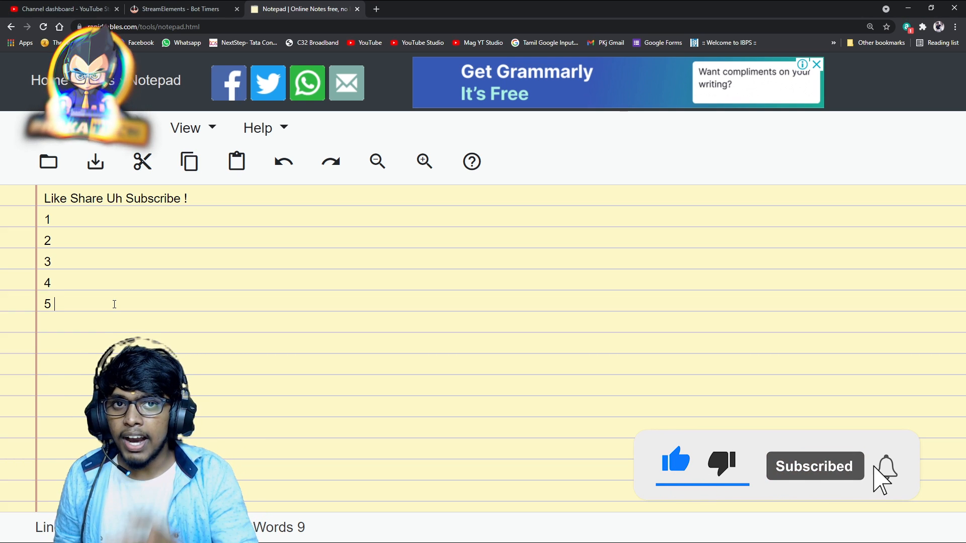
key(BackSpace)
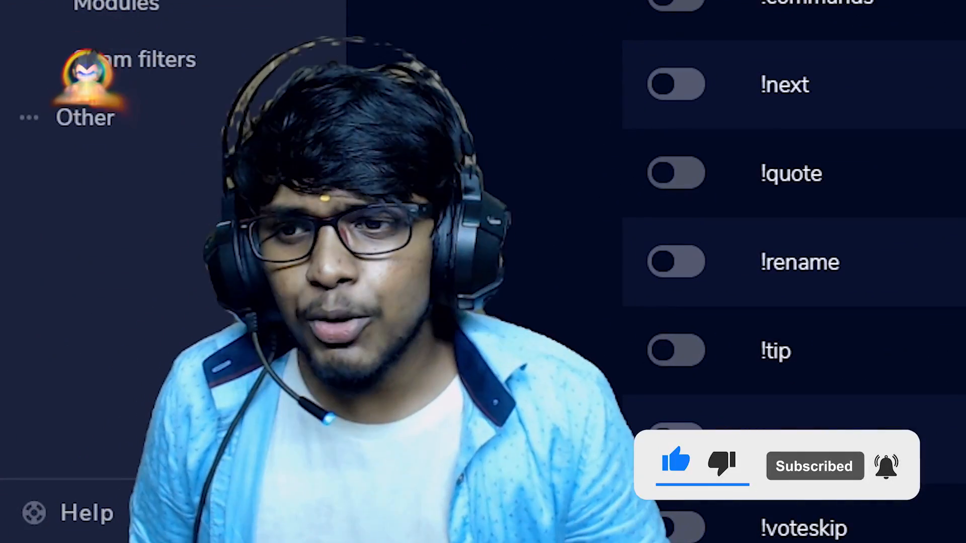
Open the chat bot's modules, switch on Chat alerts and expand its settings
click(204, 70)
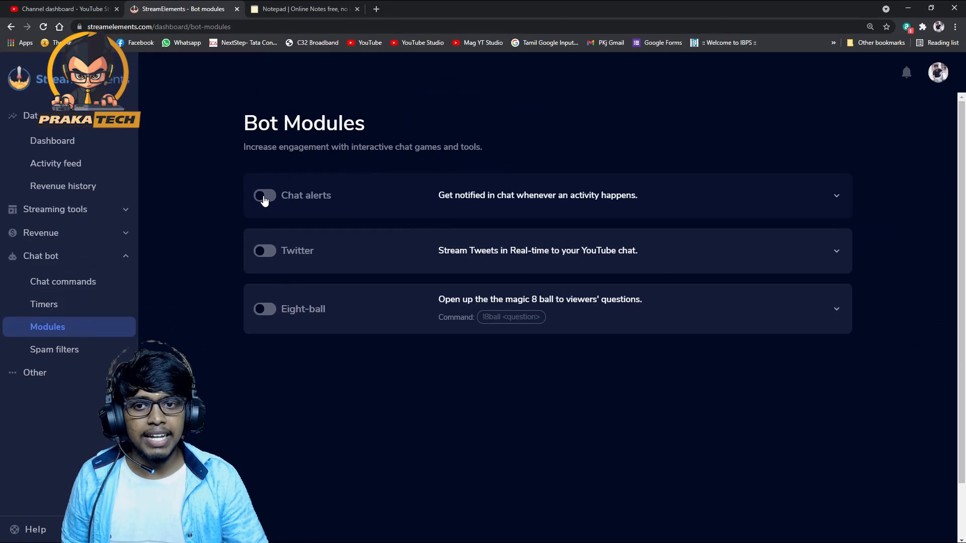
click(265, 198)
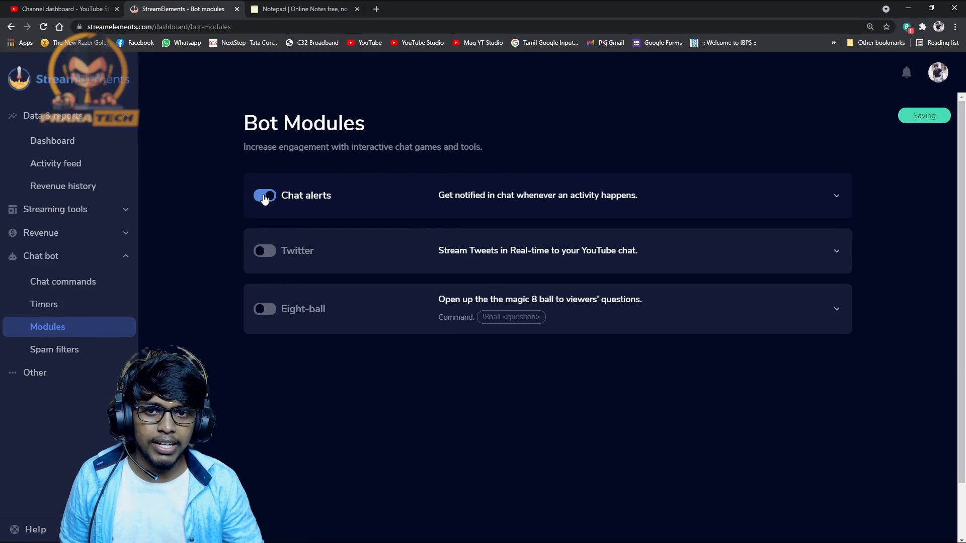
click(777, 196)
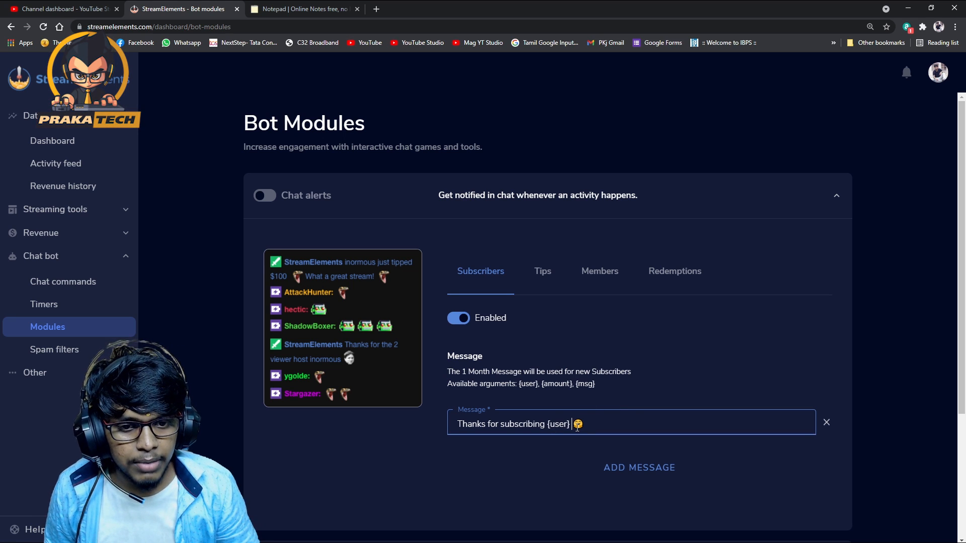
Replace "Thanks for subscribing" in the subscriber alert message with "Nandri Subscribe Pannadhuku"
drag(539, 425, 448, 423)
key(BackSpace)
text(Nand)
text(ri Subscribe Pannadhu)
text(ku)
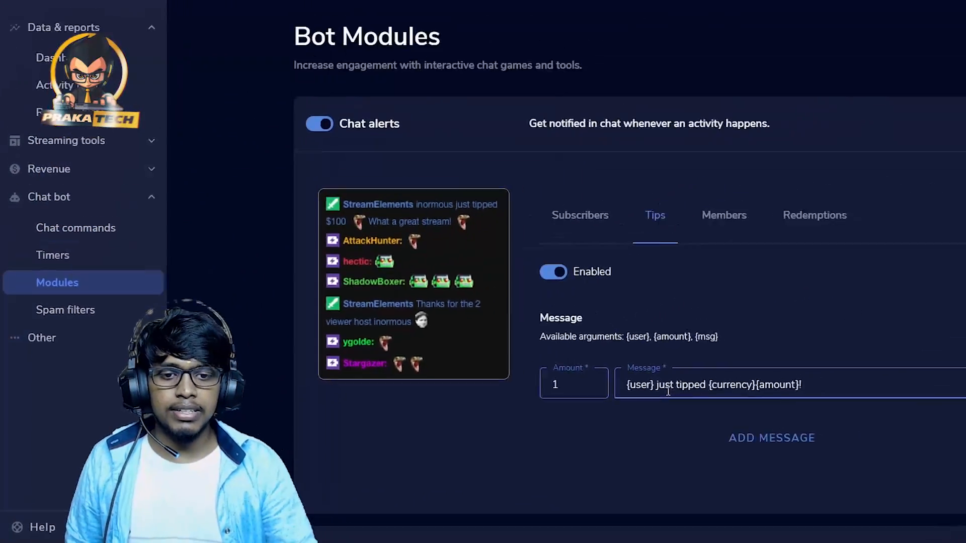
Review the chat alert messages for tips, members and redemptions, and switch the Chat alerts module on again
drag(551, 412, 658, 415)
click(658, 415)
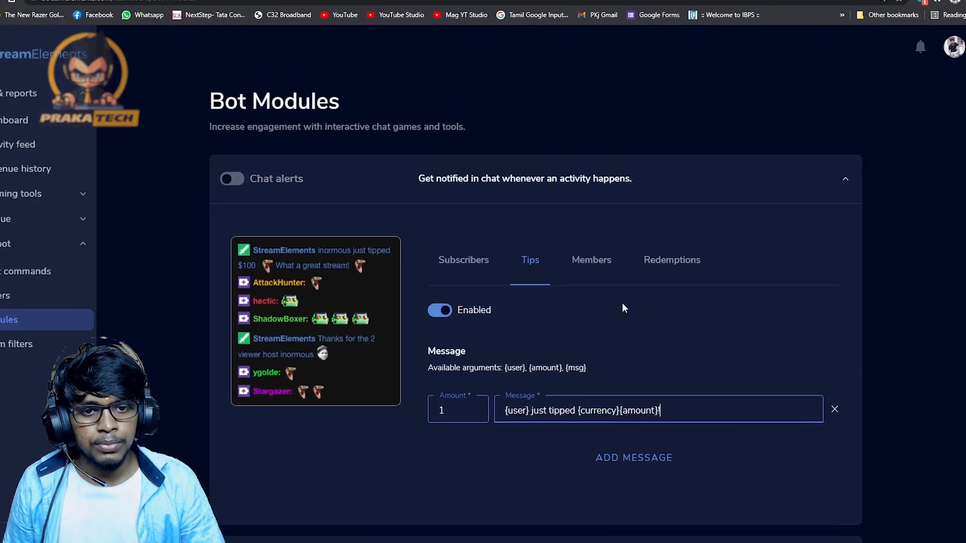
click(603, 273)
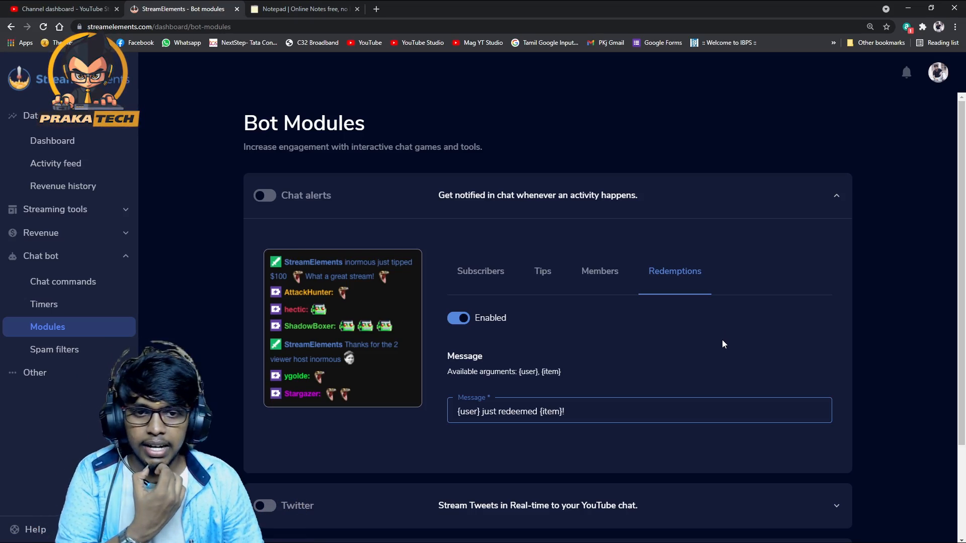
click(264, 196)
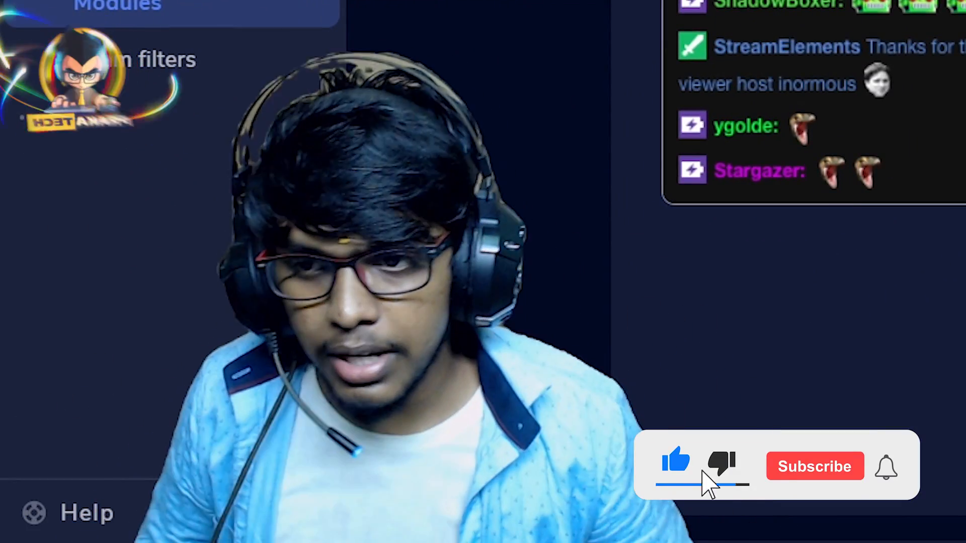
Open the bot's spam filters, enable Caps Protection and expand its settings
click(226, 85)
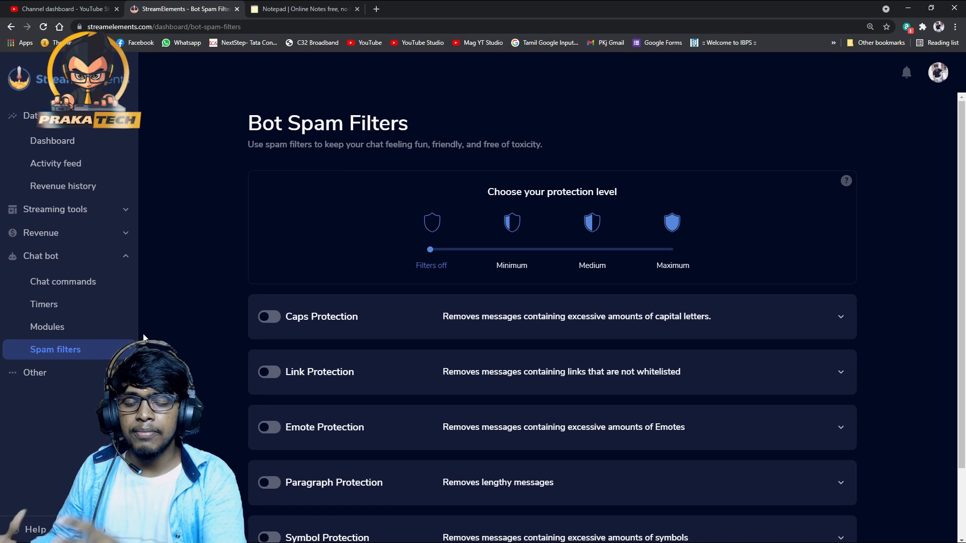
click(271, 317)
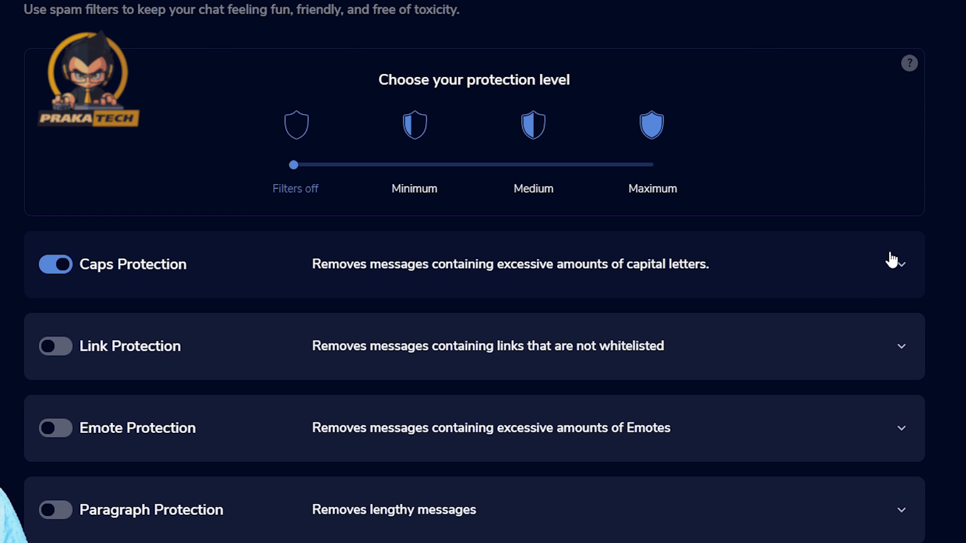
click(893, 262)
scroll(533, 257, down, 6)
scroll(532, 170, up, 4)
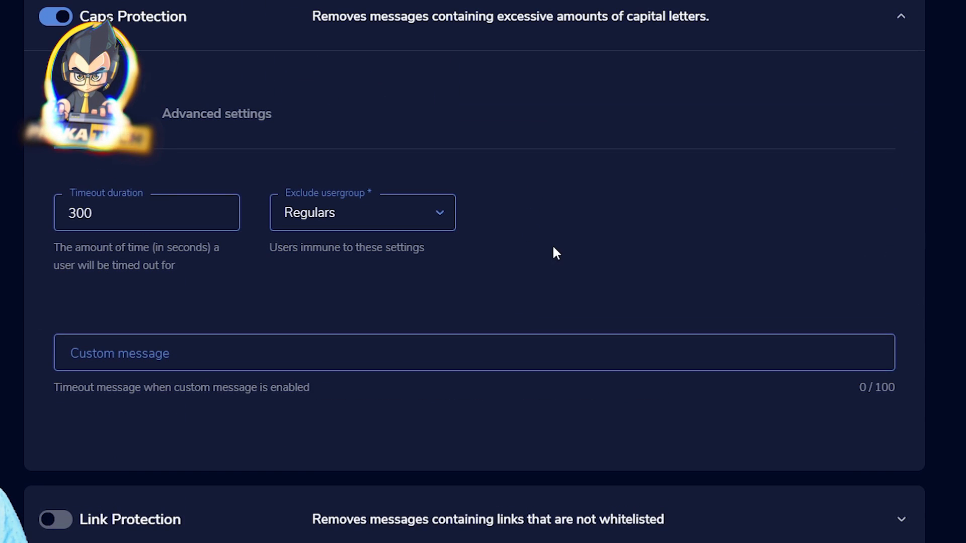
Set the Caps Protection timeout duration to 150 seconds and enter "Ca" in its custom message
click(204, 225)
double_click(96, 214)
click(144, 216)
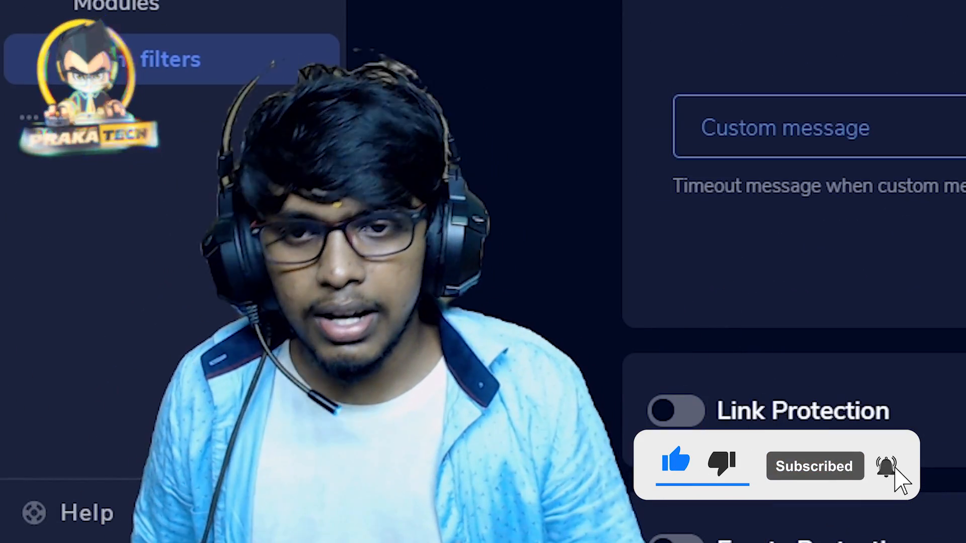
double_click(329, 283)
key(BackSpace)
text(150)
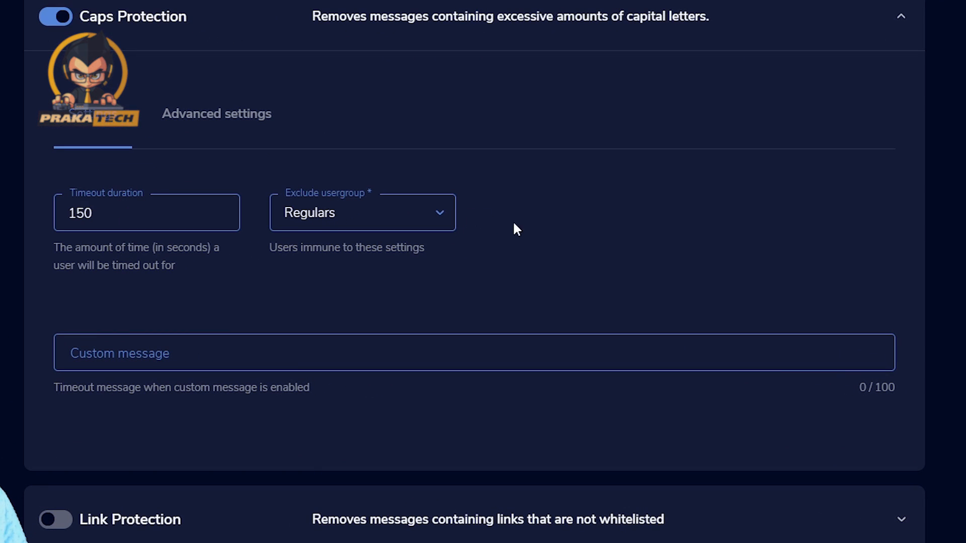
click(310, 344)
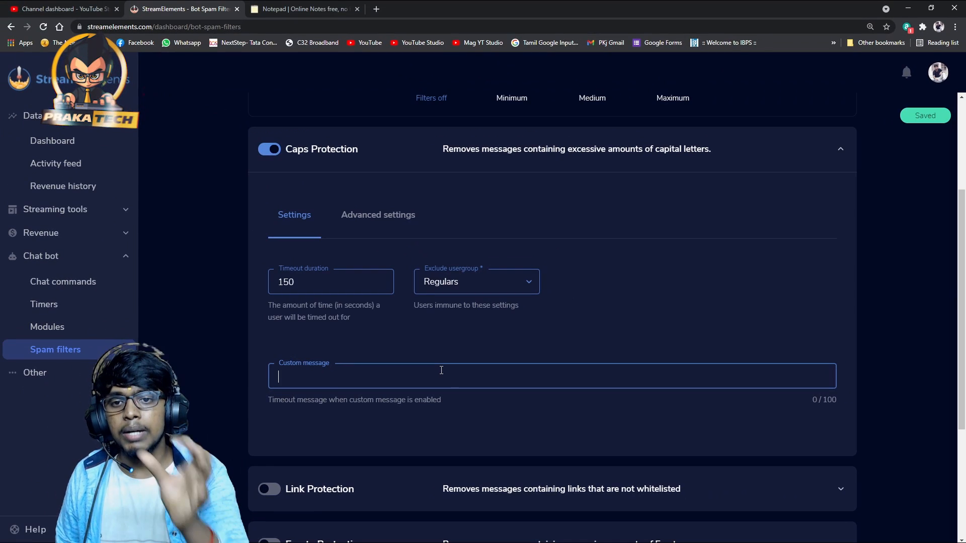
text(Ca)
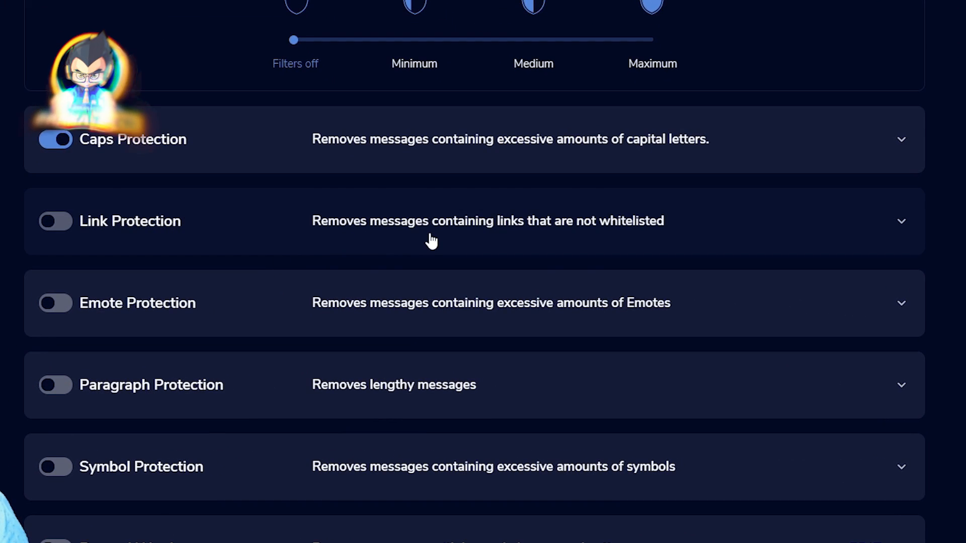
Expand Link Protection, set its timeout duration to 10000 seconds and enable the filter
click(523, 489)
scroll(541, 297, down, 2)
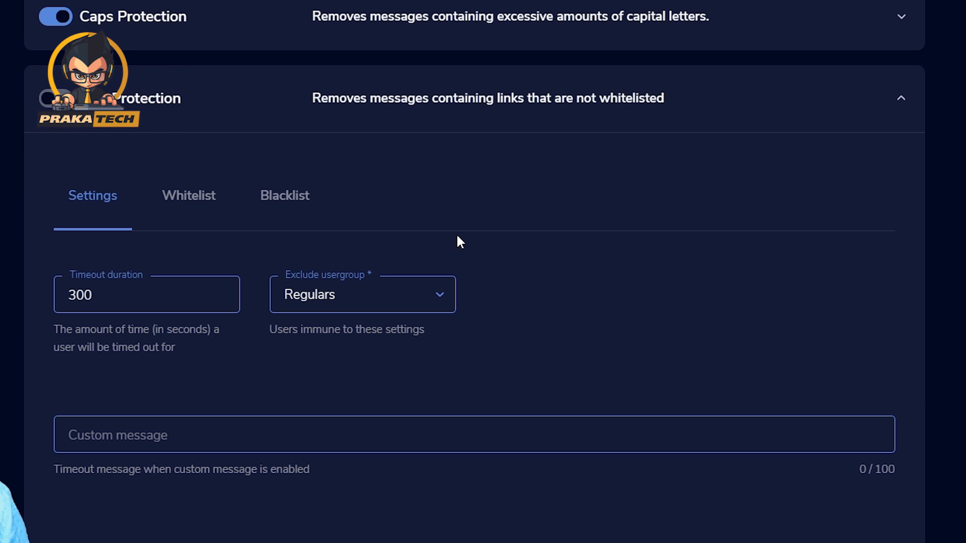
click(166, 295)
key(ctrl+a)
key(BackSpace)
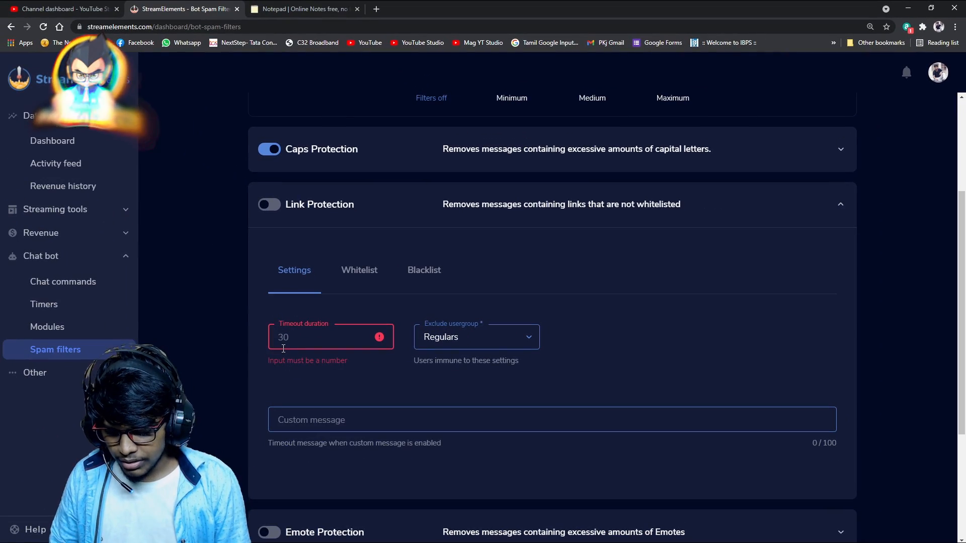
text(10000)
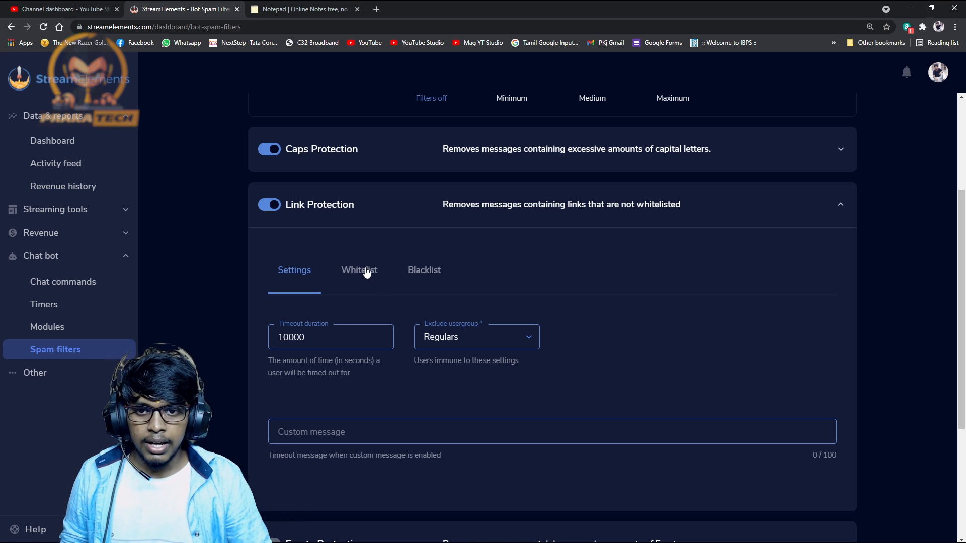
Add the copied YouTube Studio channel link to the Link Protection whitelist and collapse the filter's settings
click(367, 272)
click(422, 291)
click(373, 277)
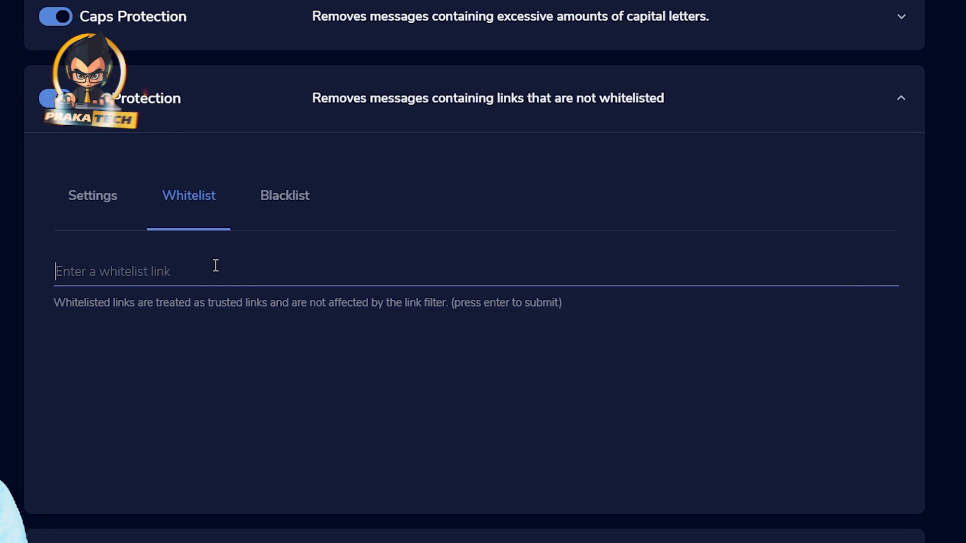
text({user})
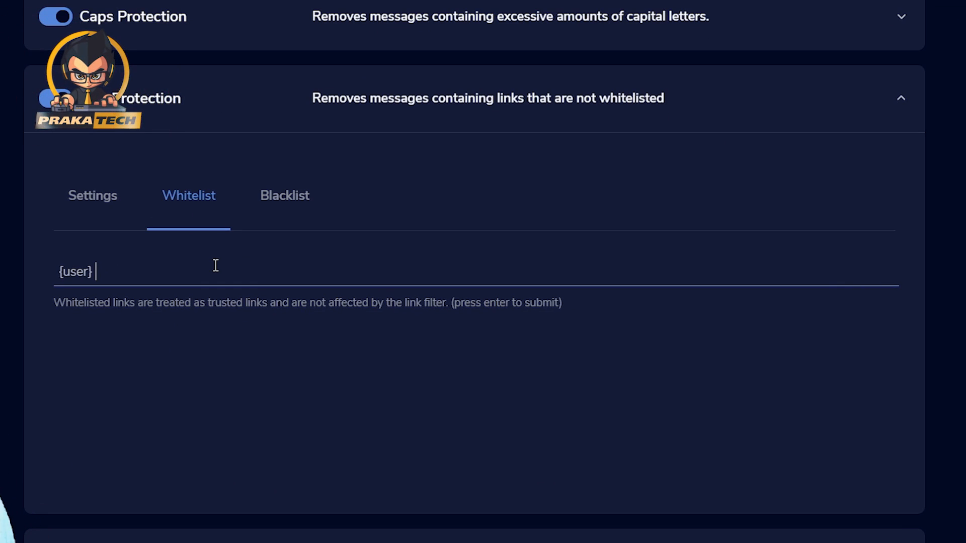
key(ctrl+a)
key(ctrl+v)
key(Return)
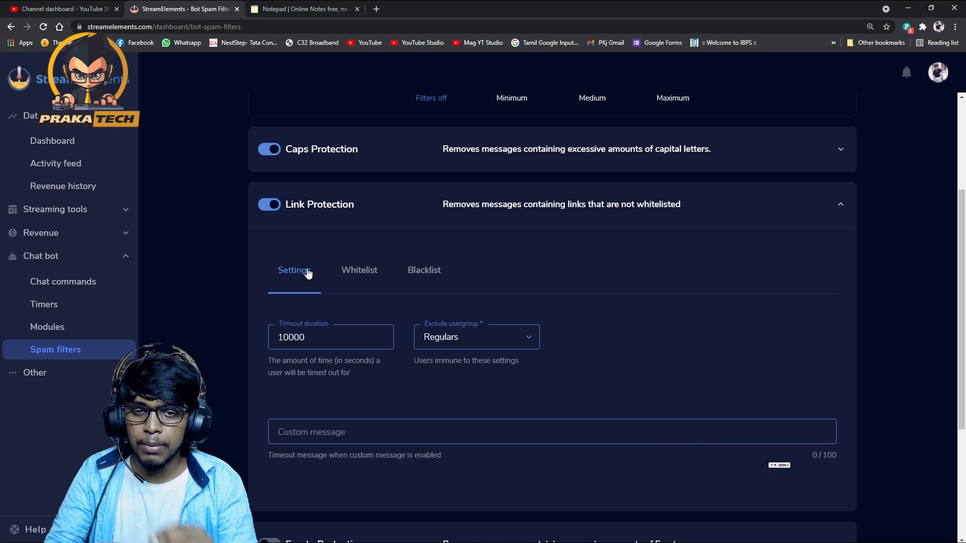
click(371, 276)
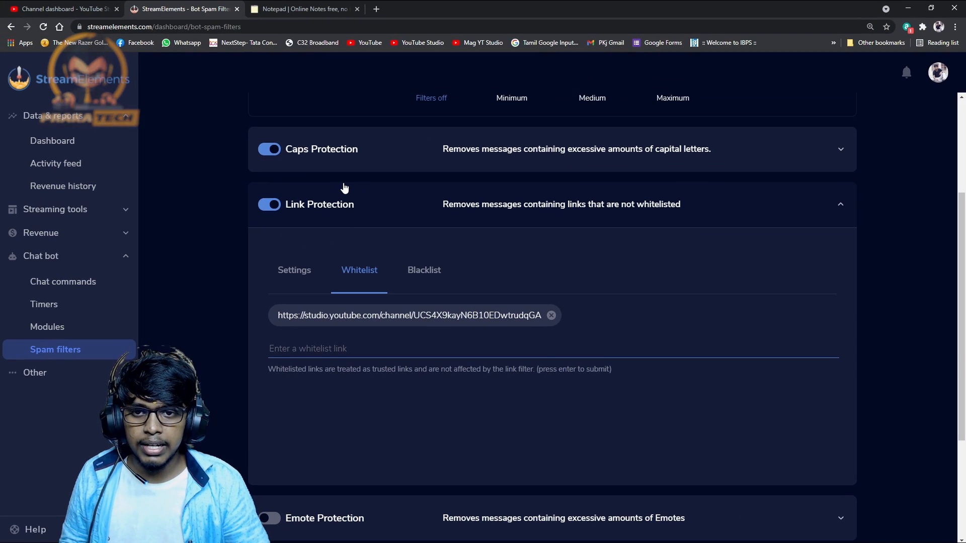
click(454, 124)
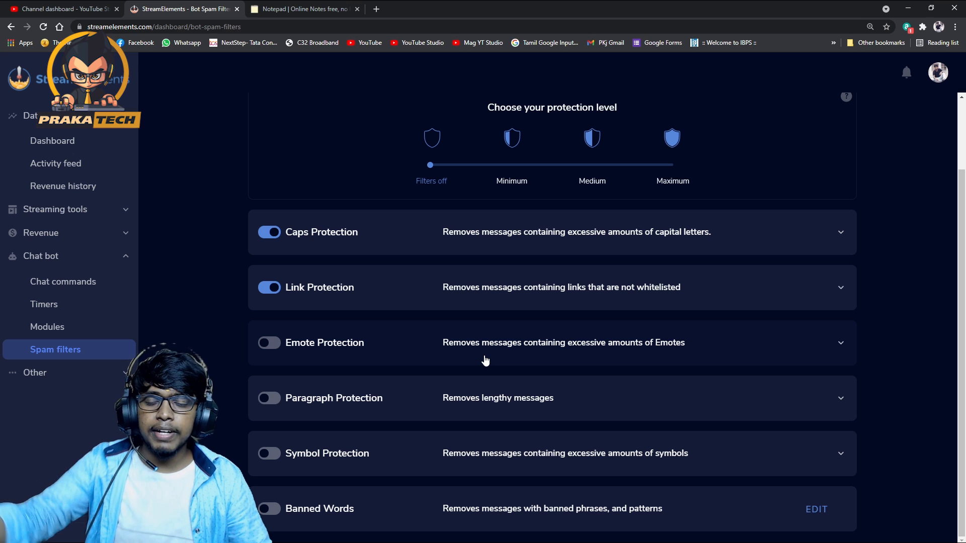
Expand Emote Protection to examine its timeout, excluded usergroup and custom message settings, and collapse it again
click(485, 361)
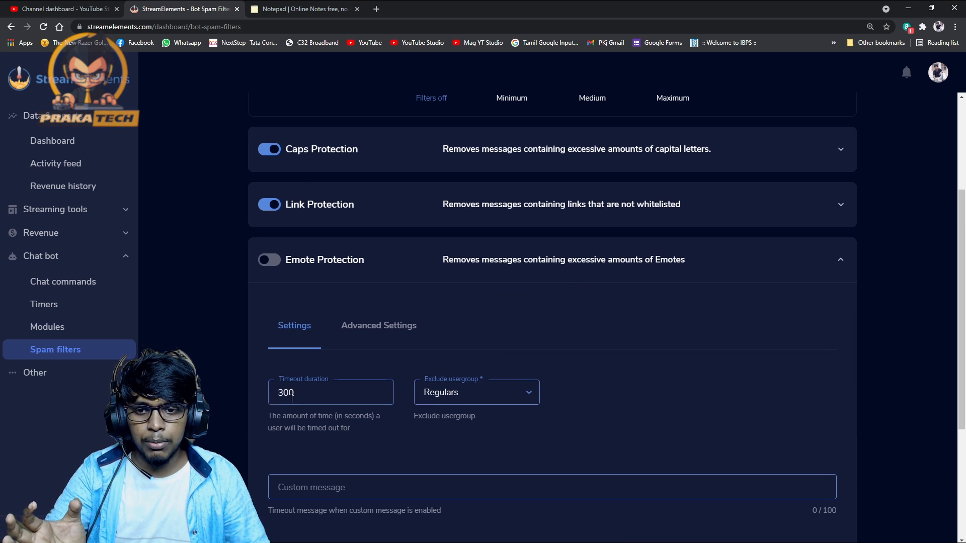
click(542, 292)
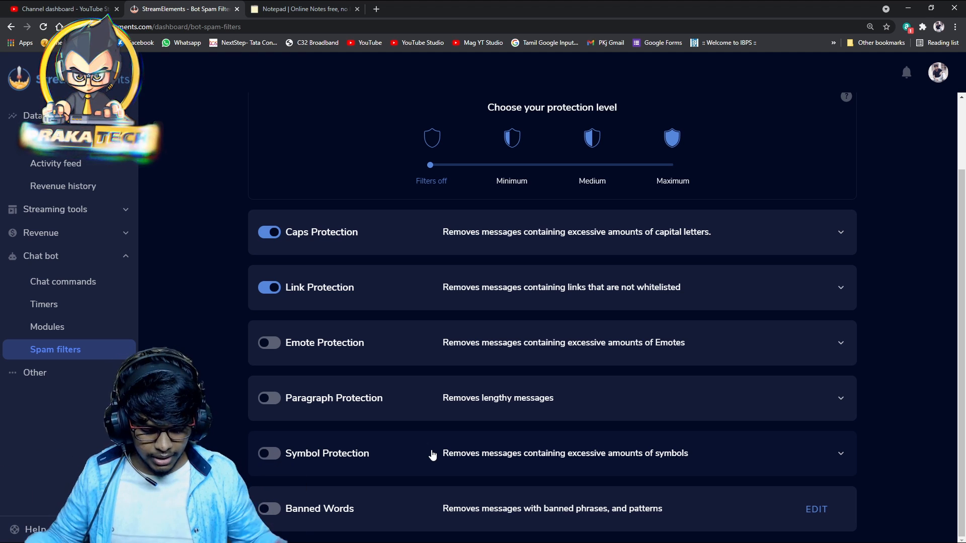
click(238, 29)
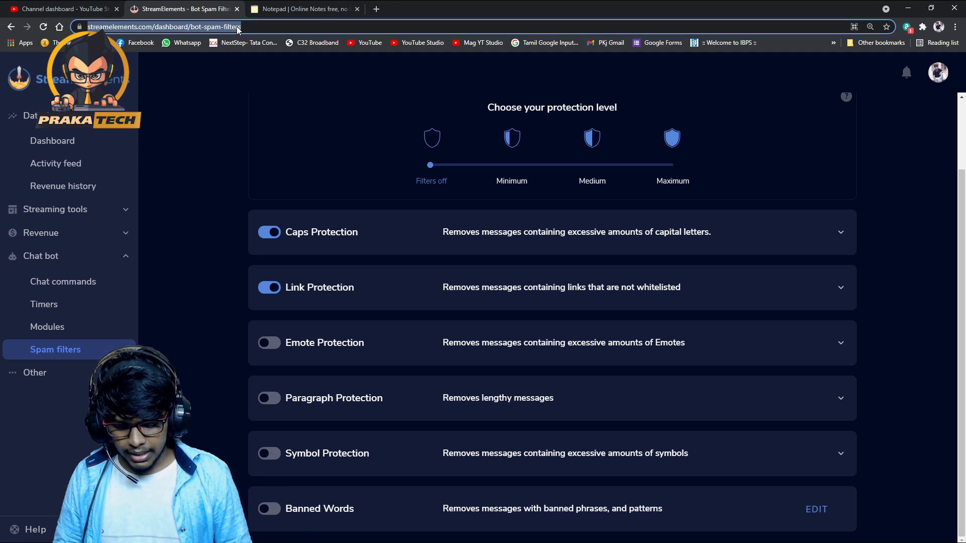
text(][][]///./././..)
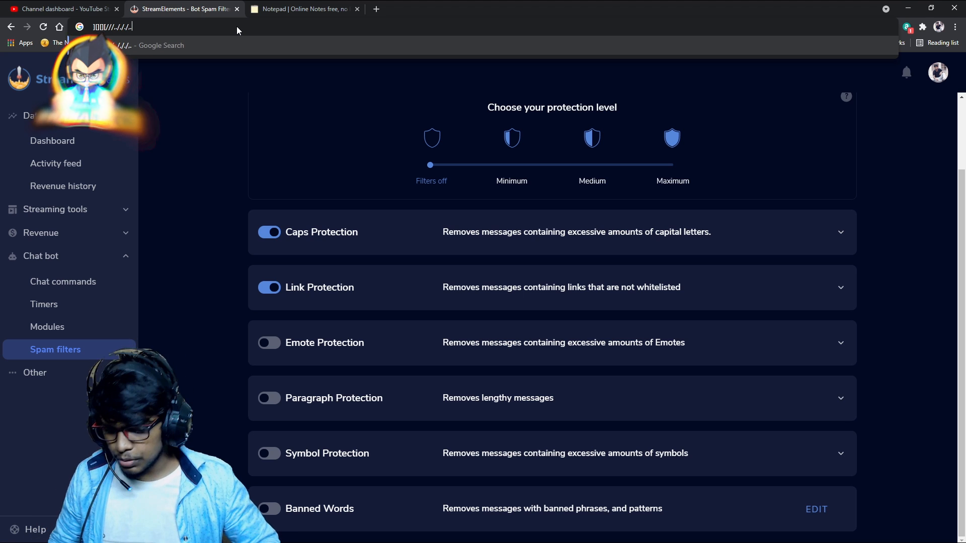
key(ctrl+a)
key(BackSpace)
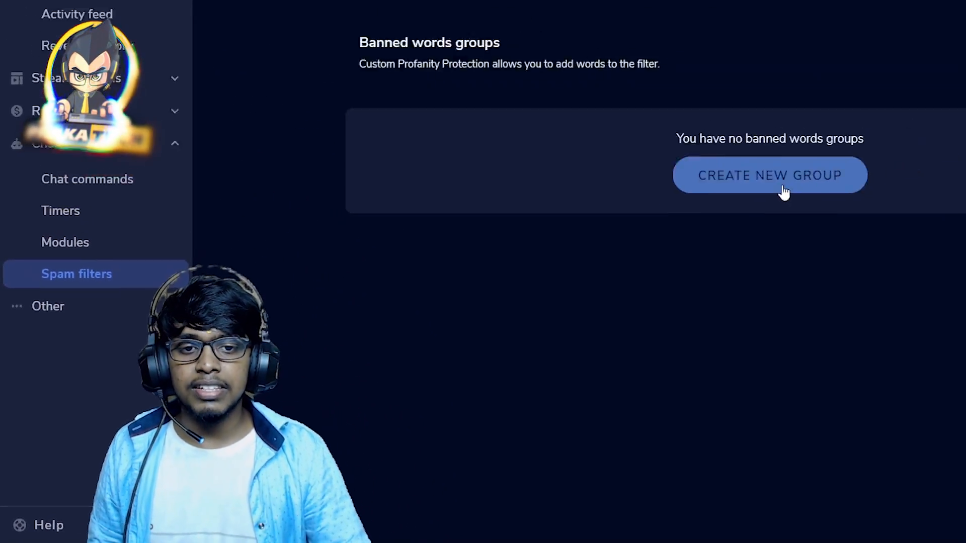
Create a new group in the Banned Words filter, name it "bad Words" and enable it
click(782, 186)
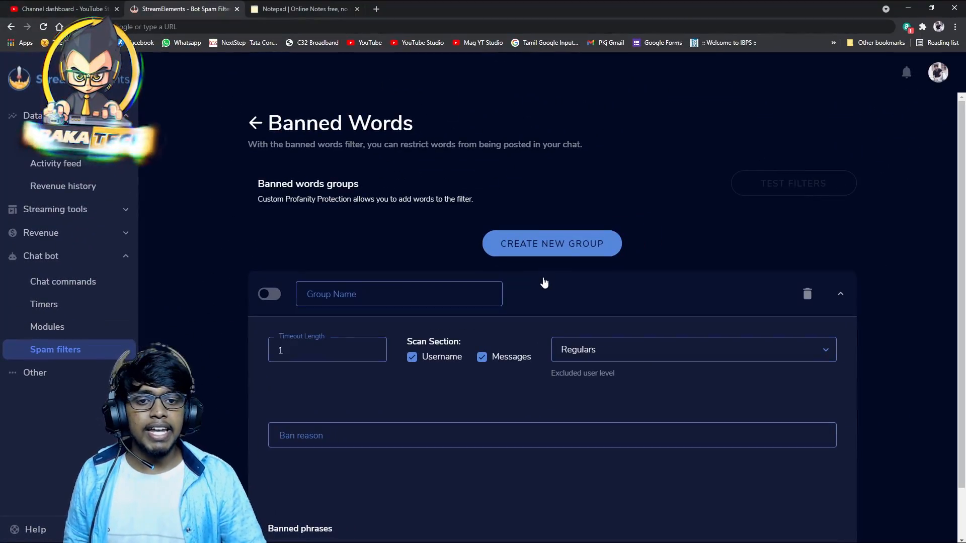
click(354, 292)
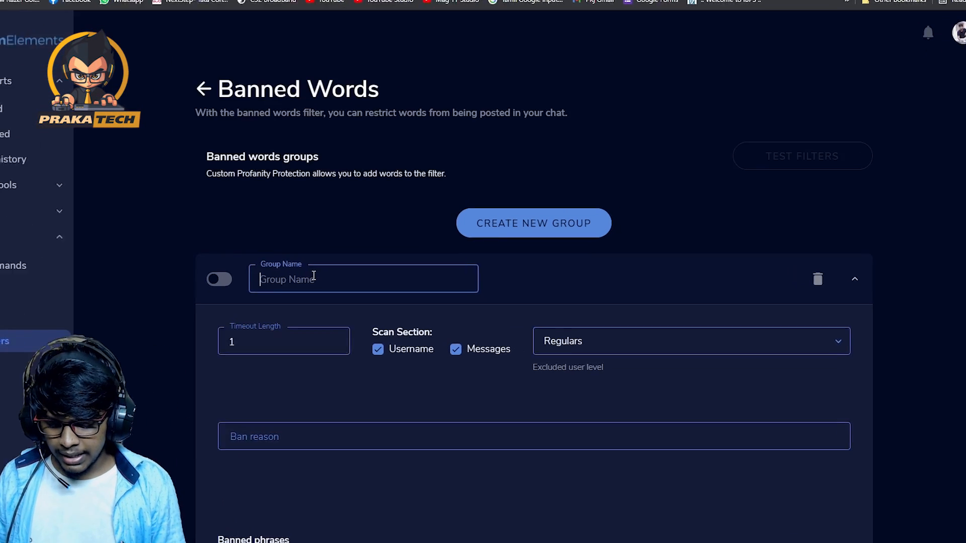
text(bad Words)
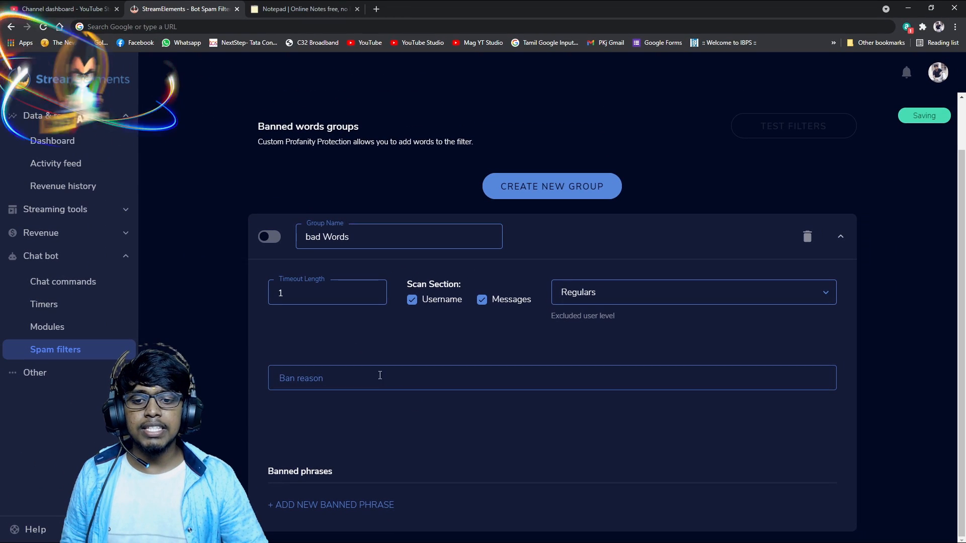
click(212, 426)
Set the ban reason of the bad Words group to "Neenga Ketta varthai Pesinaai Sivagaami"
click(437, 358)
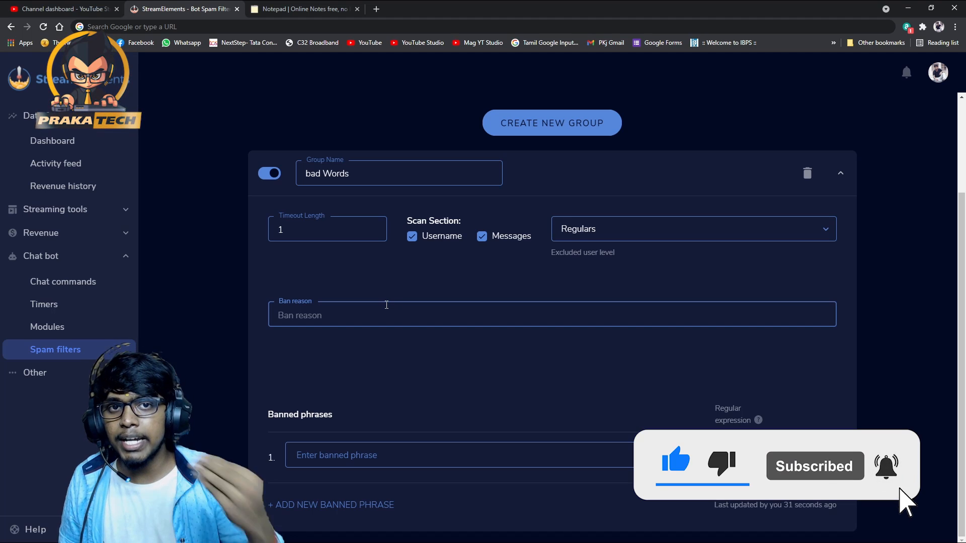
text(Neenga Ketta vart)
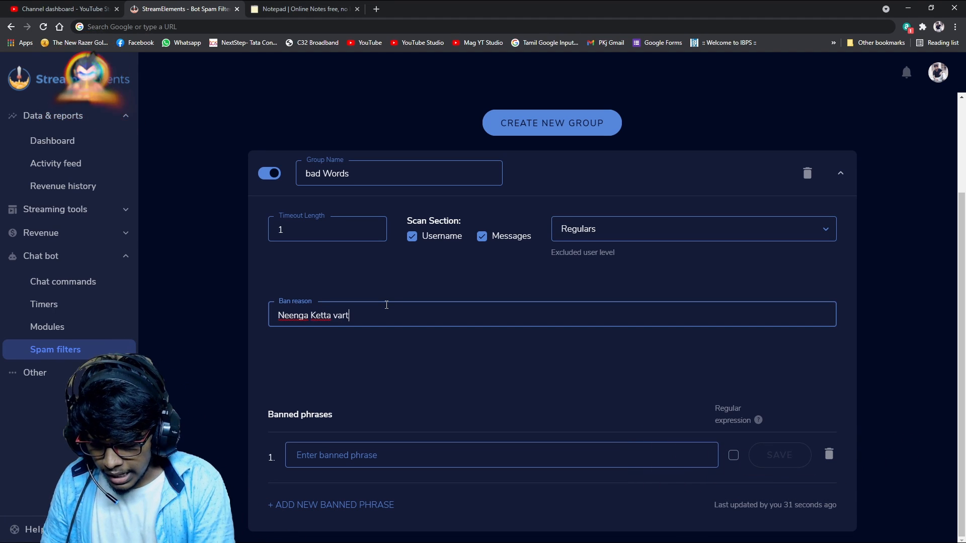
text(hai Pesinaai Sivagaami)
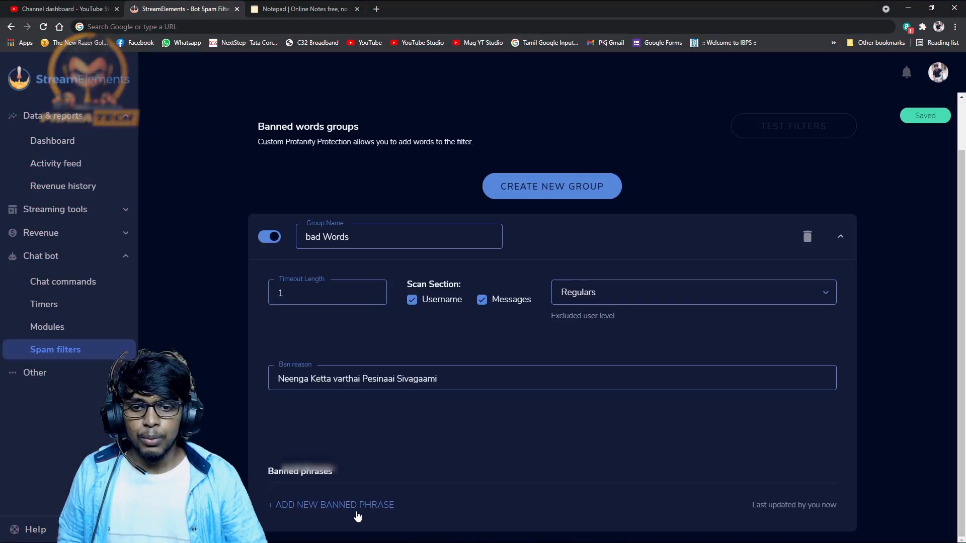
Add two banned phrases to the bad Words group
click(356, 511)
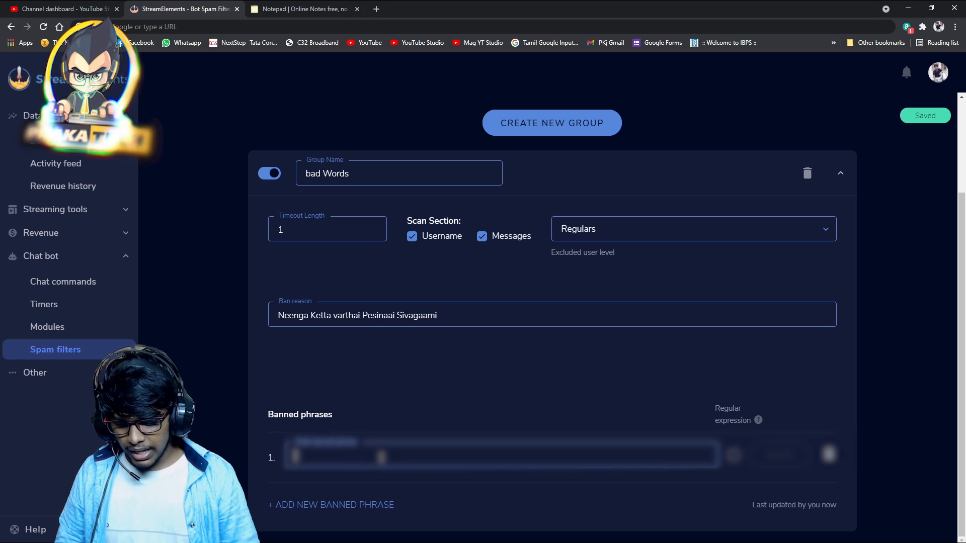
text(asud)
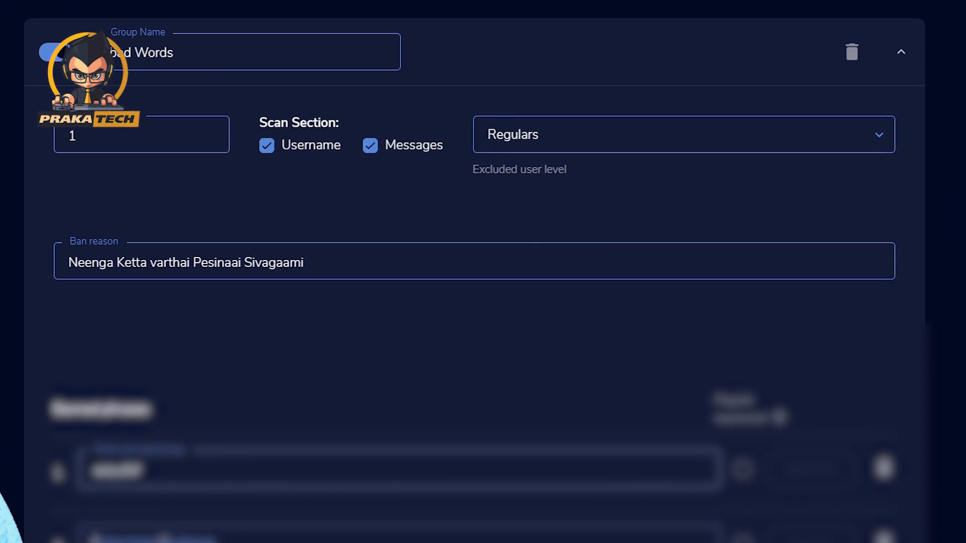
click(164, 541)
text(df)
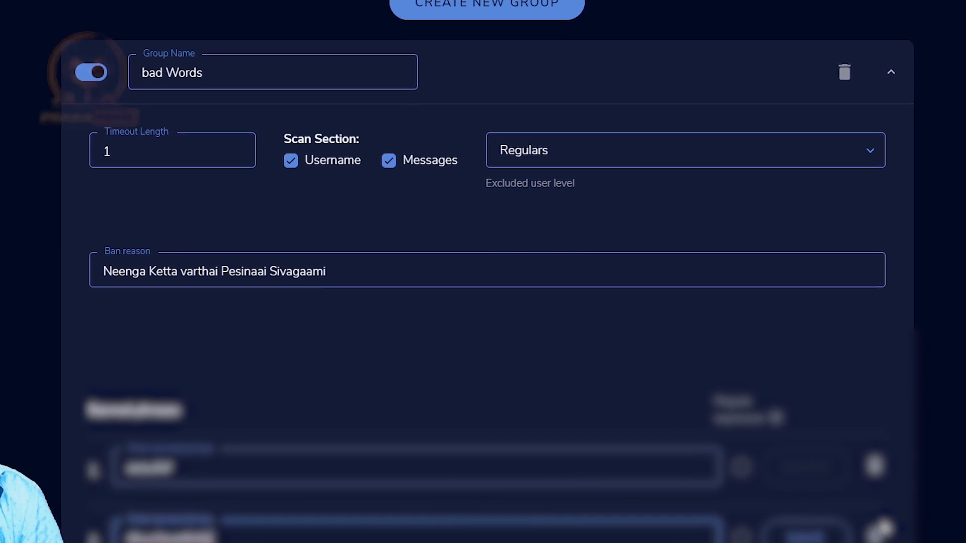